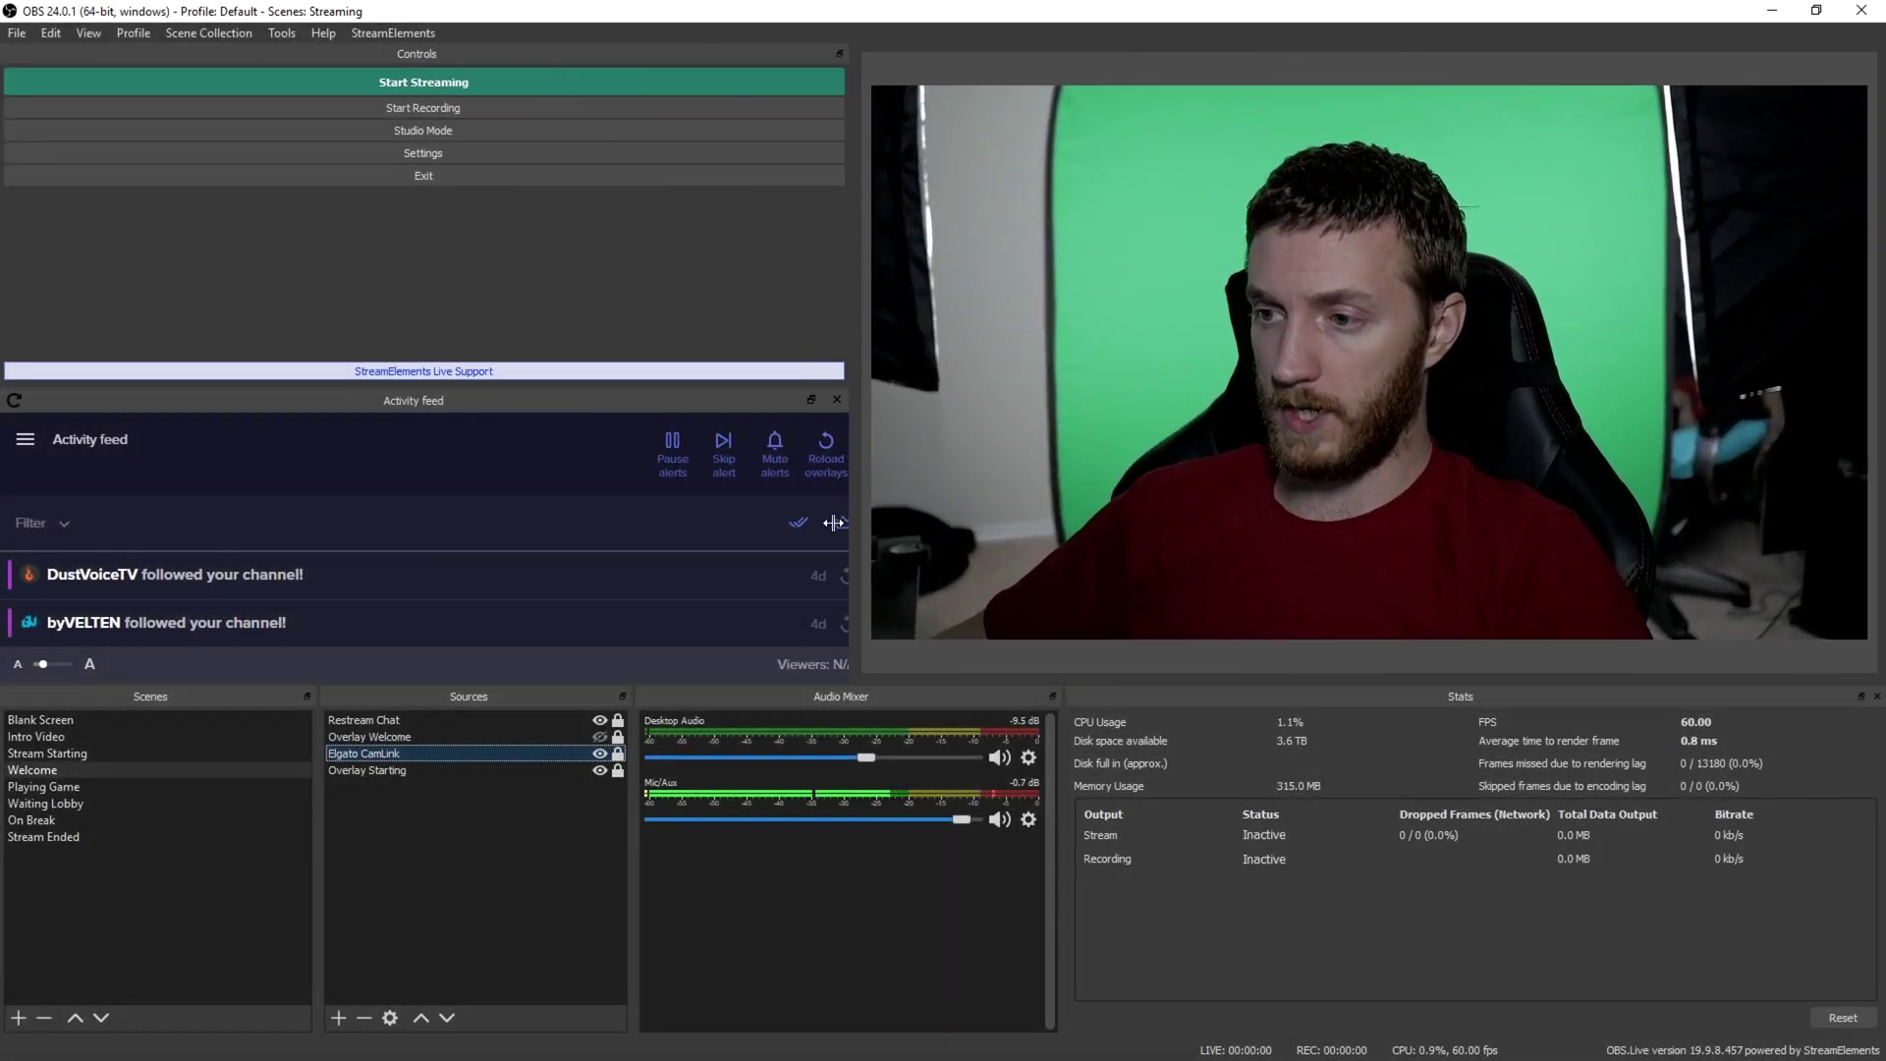
Widen the preview so the Elgato CamLink feed spans most of the window width
drag(833, 523, 728, 523)
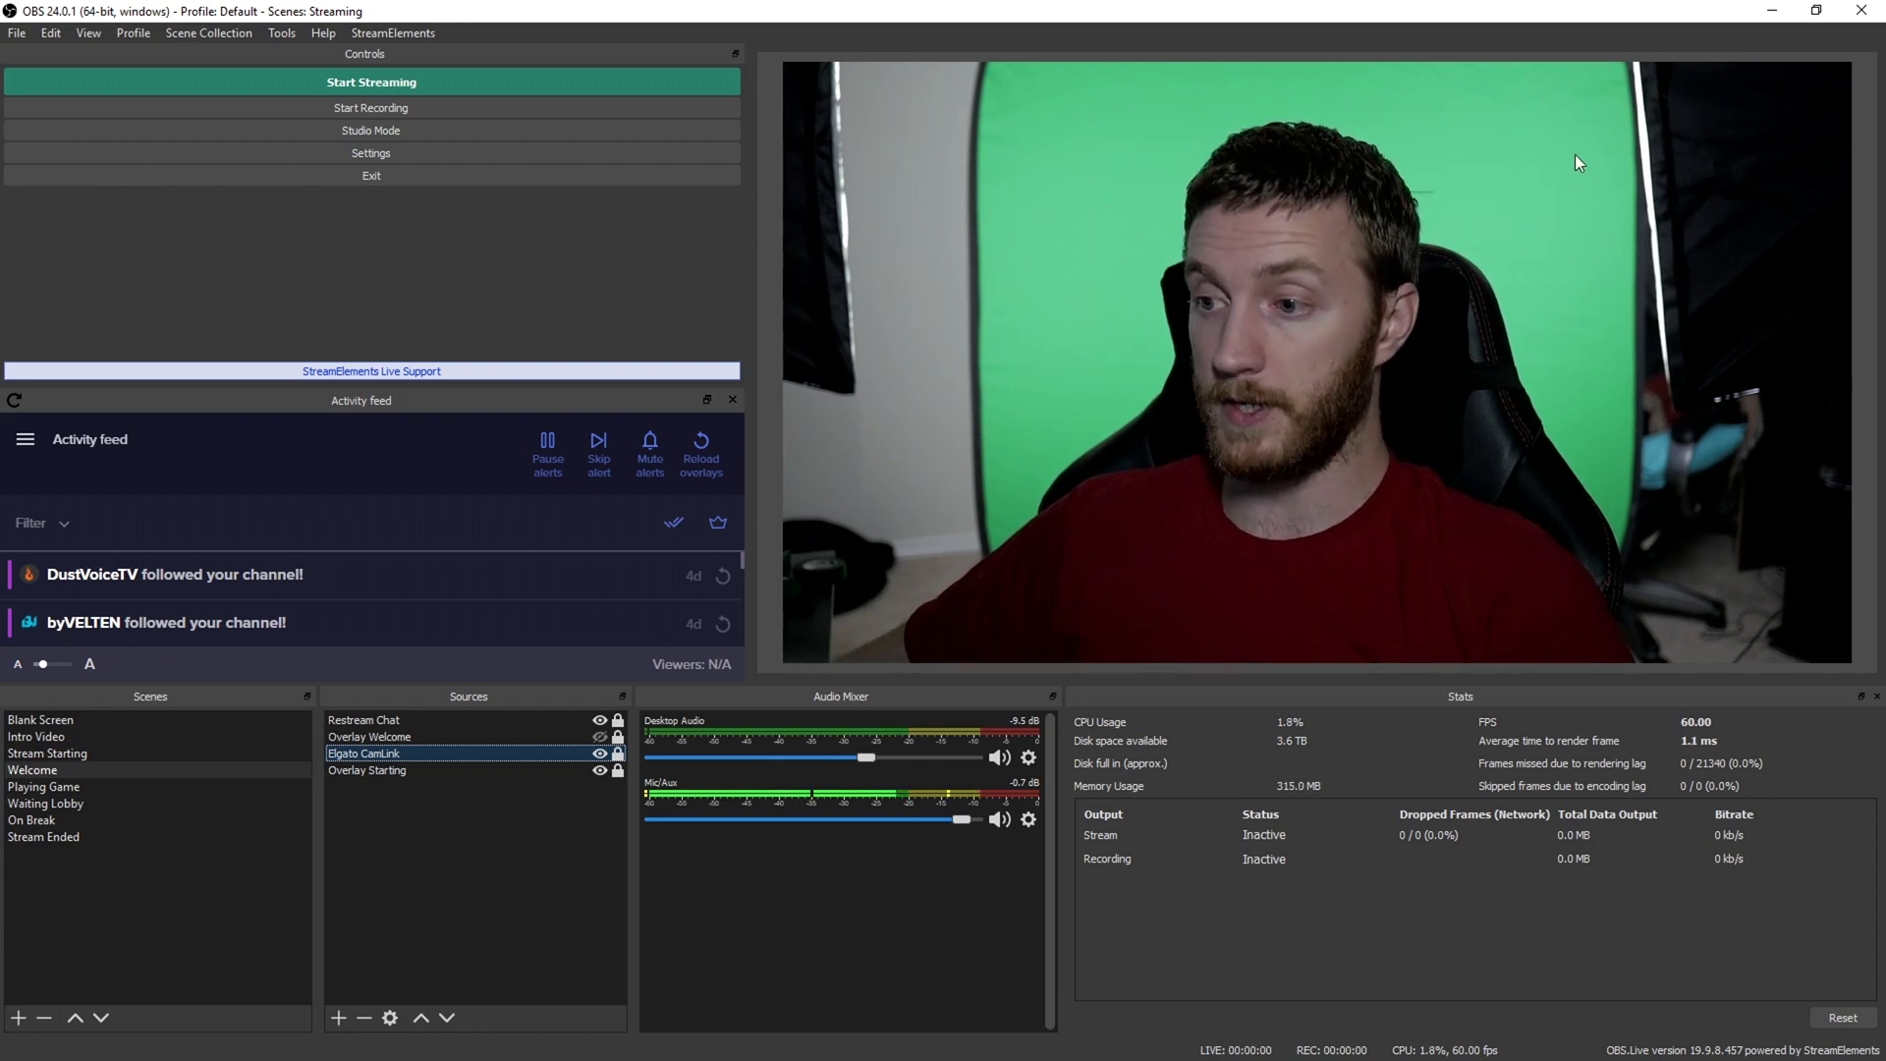
Open the Elgato CamLink Filters window, enlarge it, and bring up the effect filter list
right_click(379, 755)
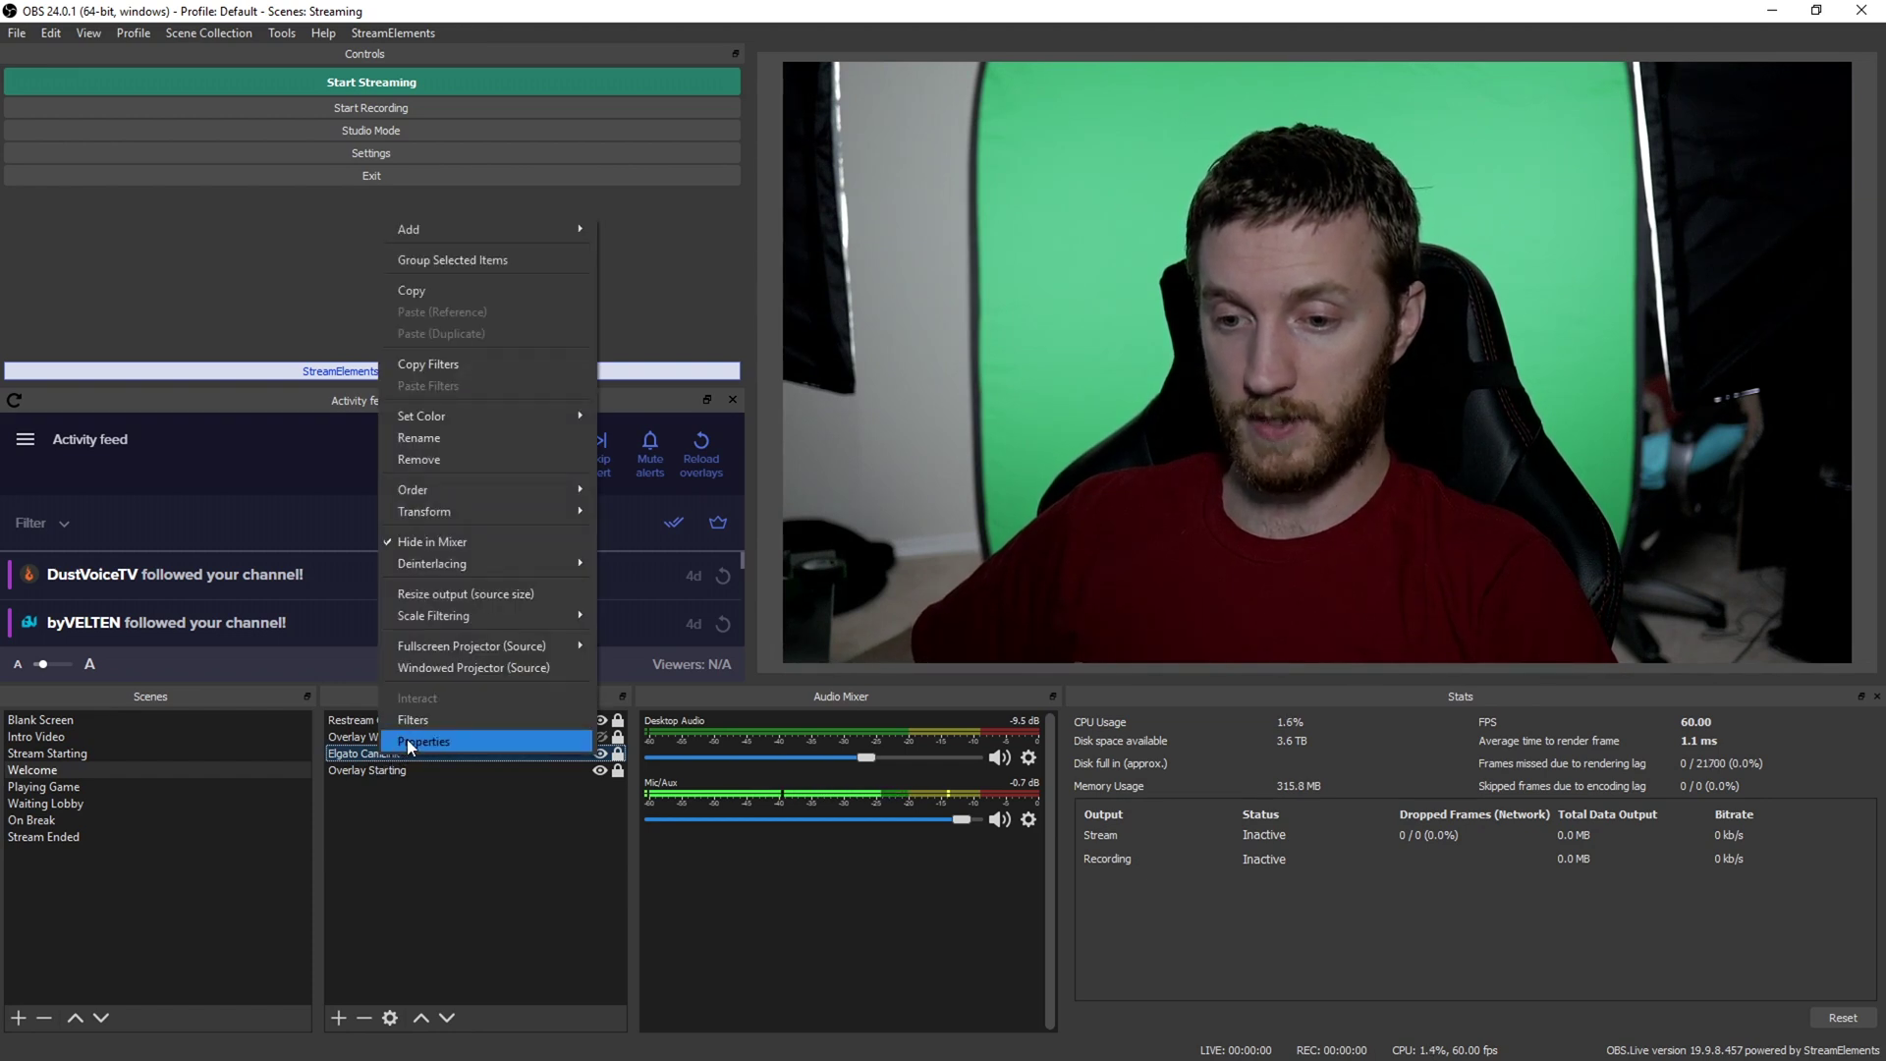
click(428, 721)
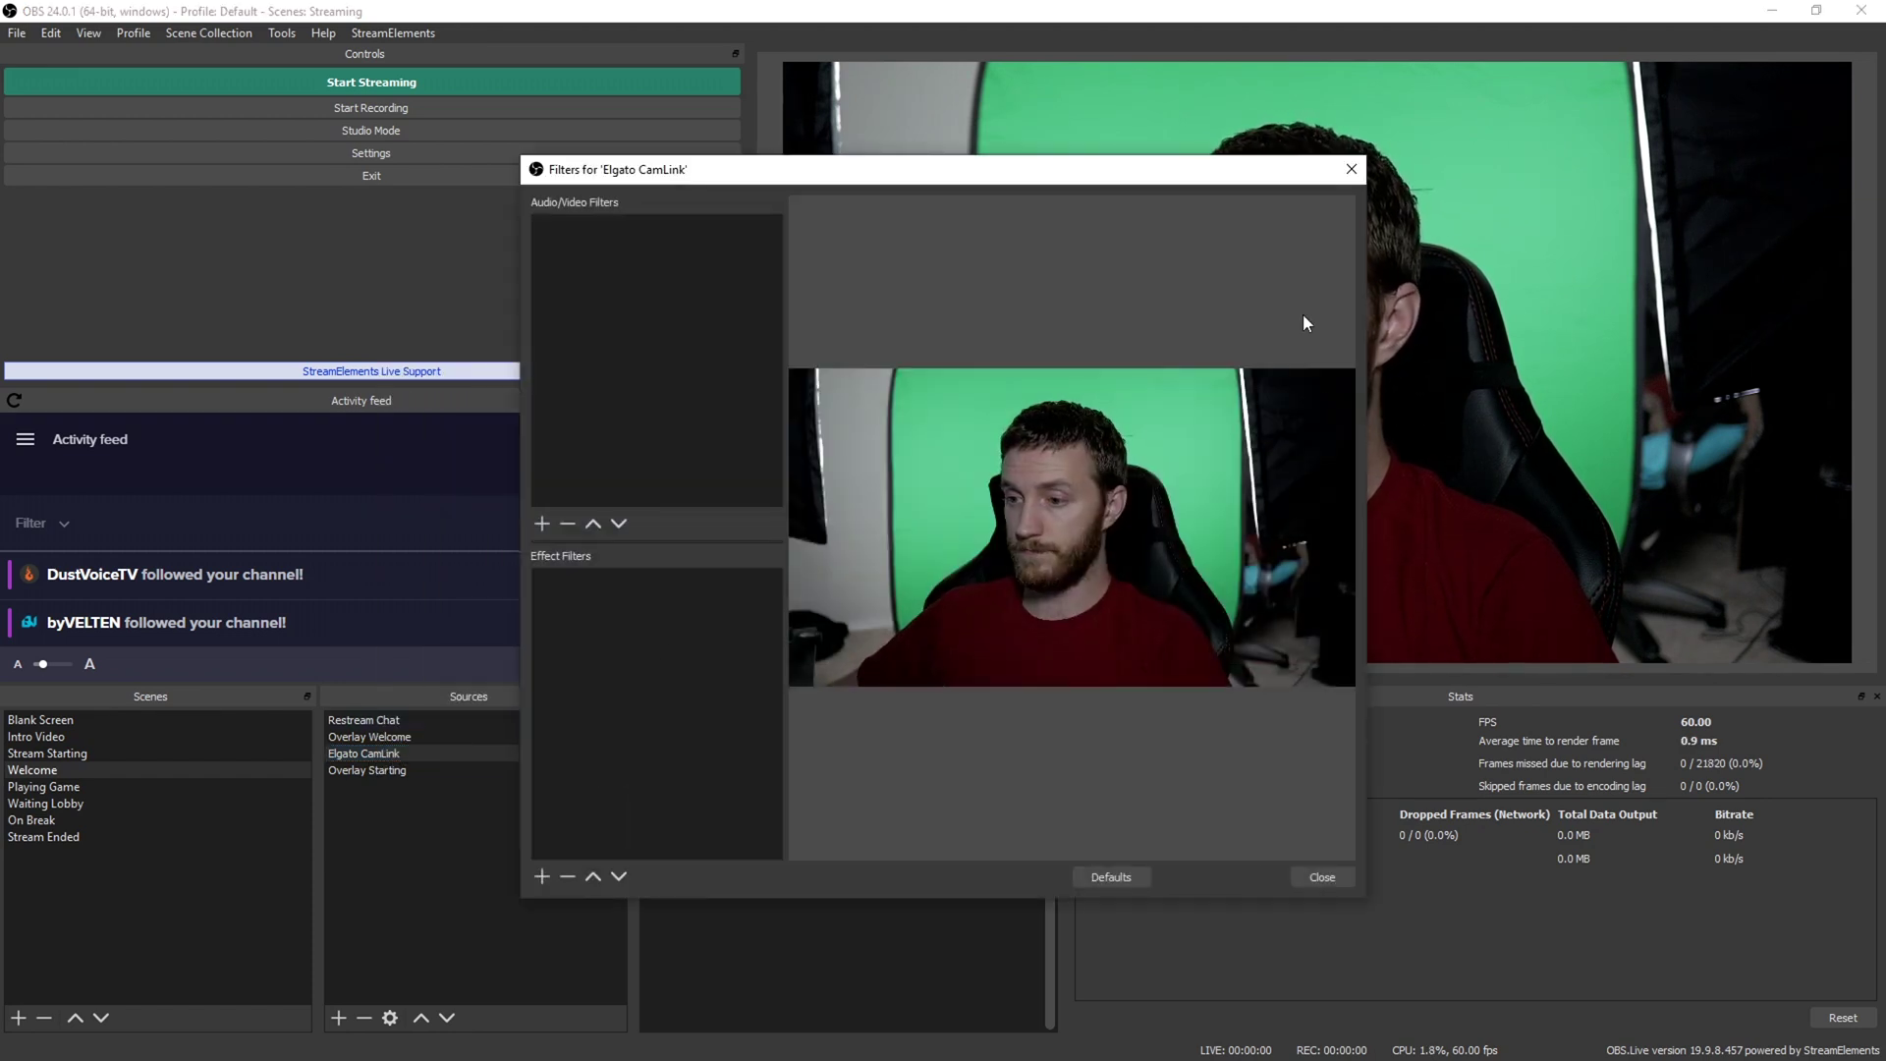
drag(1072, 185, 817, 59)
drag(1109, 771, 1544, 965)
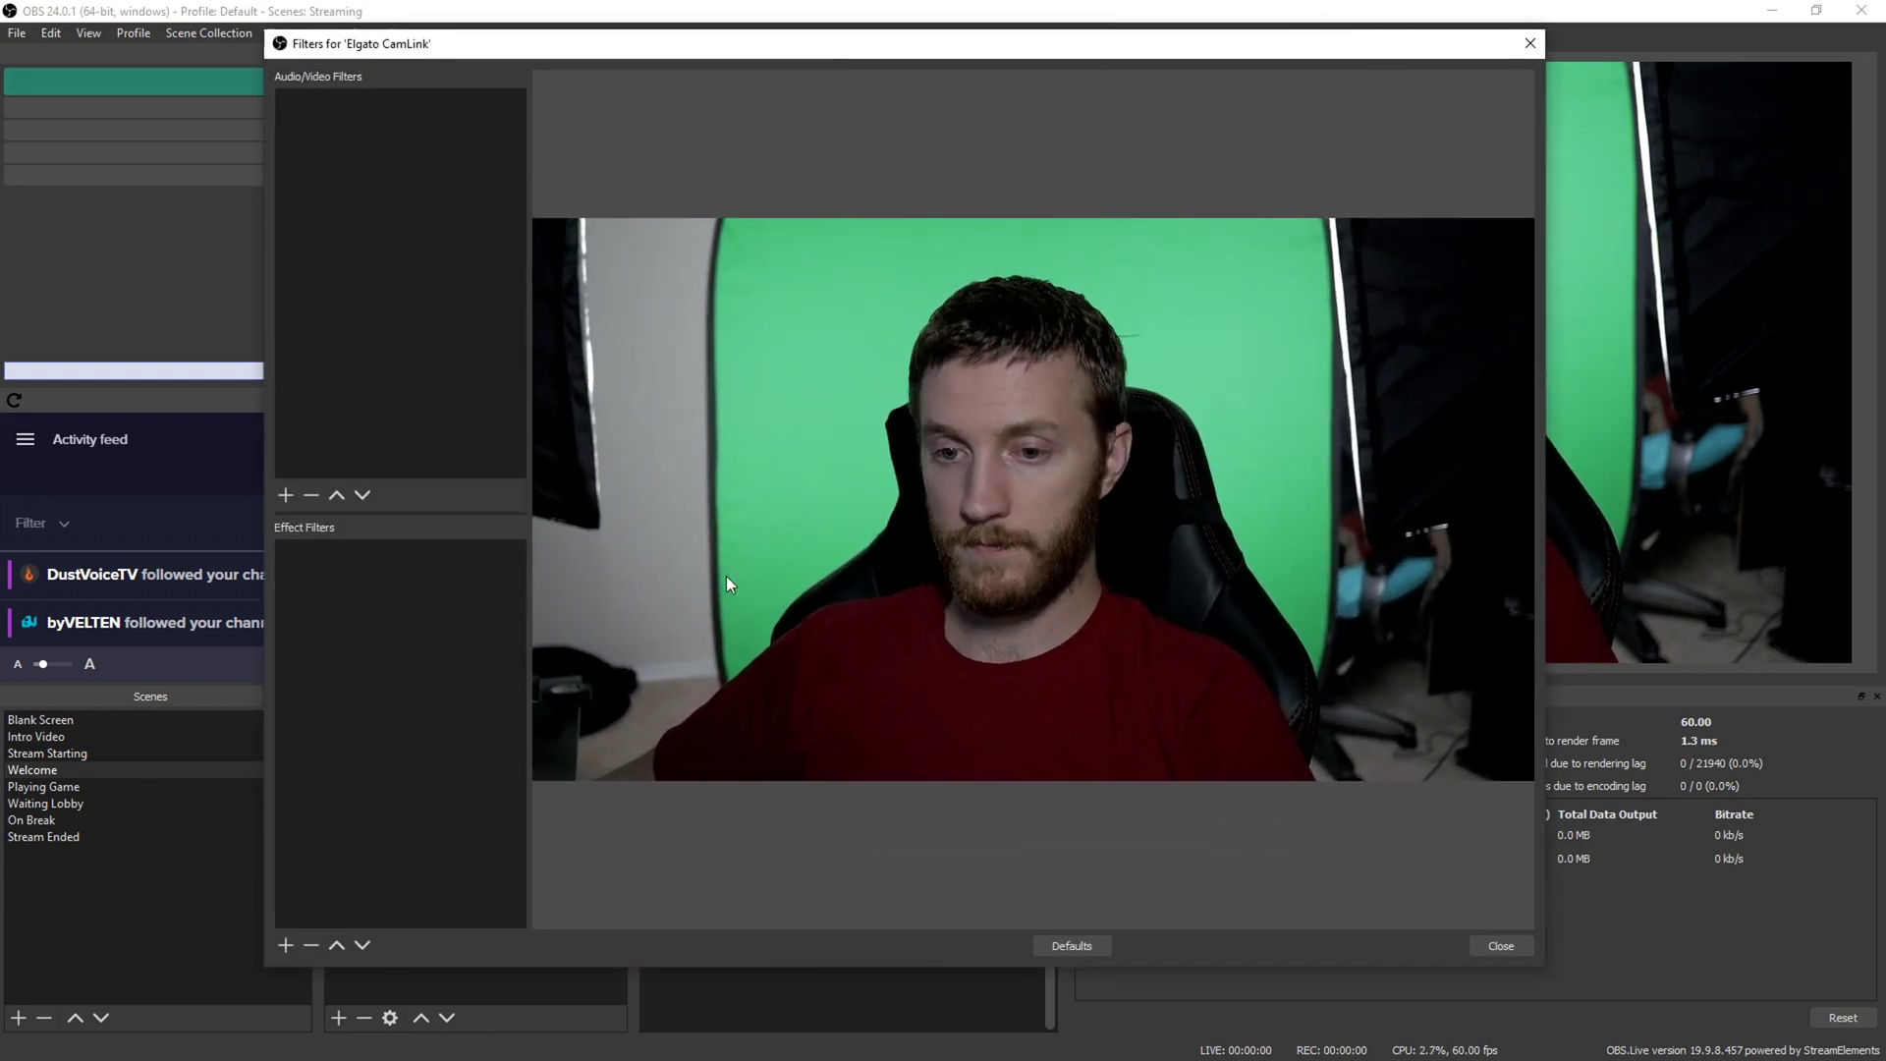
click(285, 945)
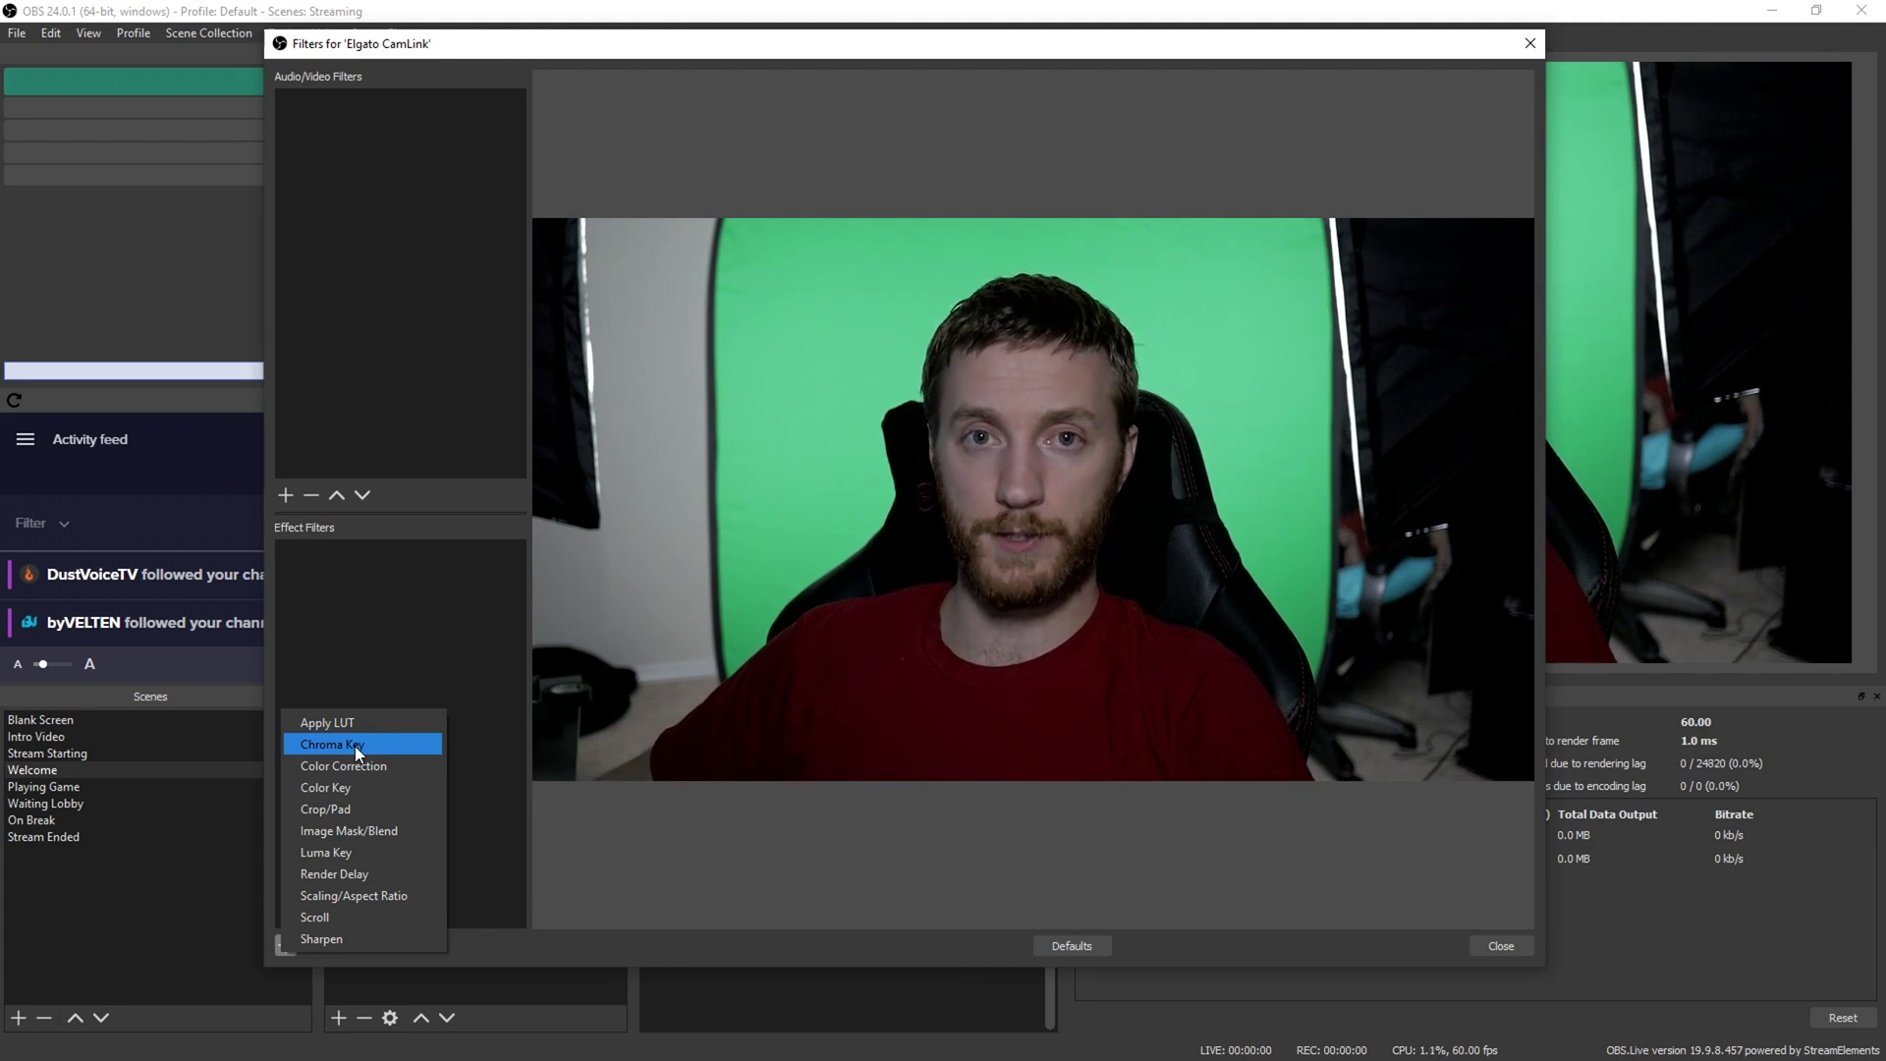
Add a Chroma Key filter, then toggle it off to view the raw green screen
click(356, 745)
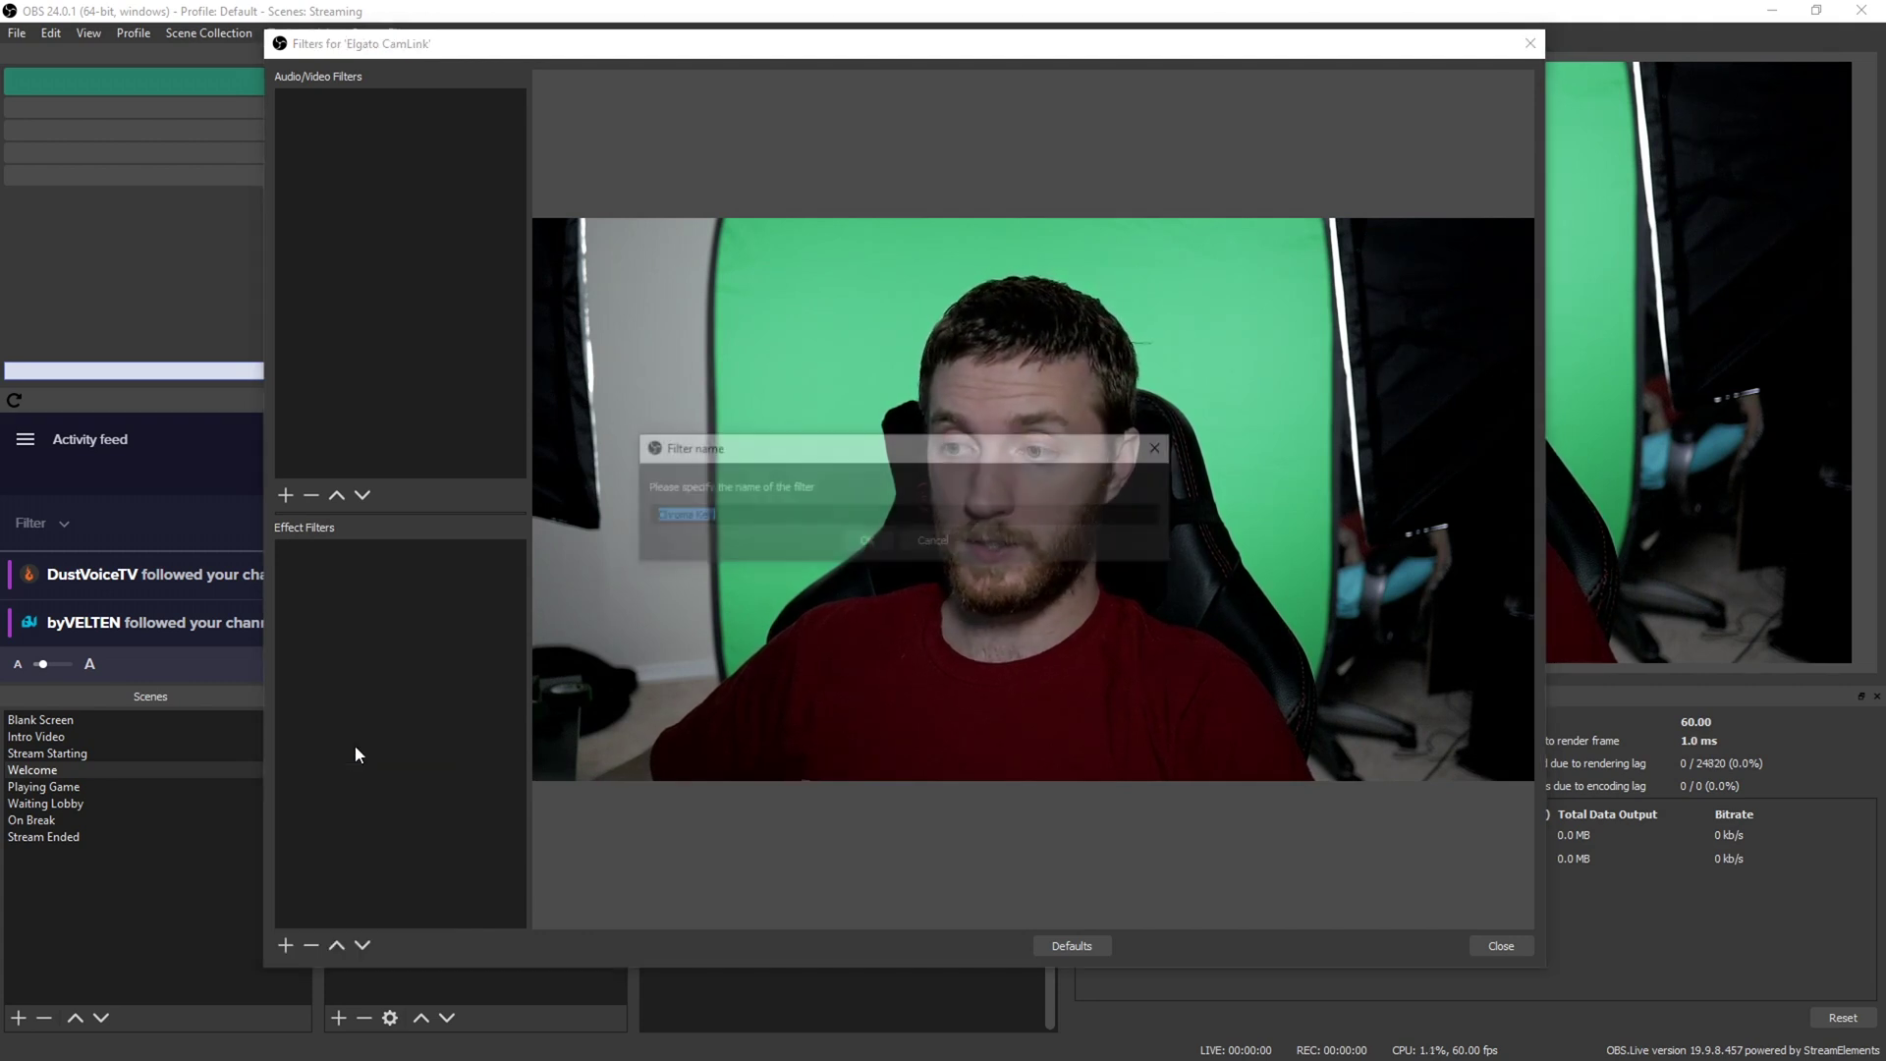
click(866, 542)
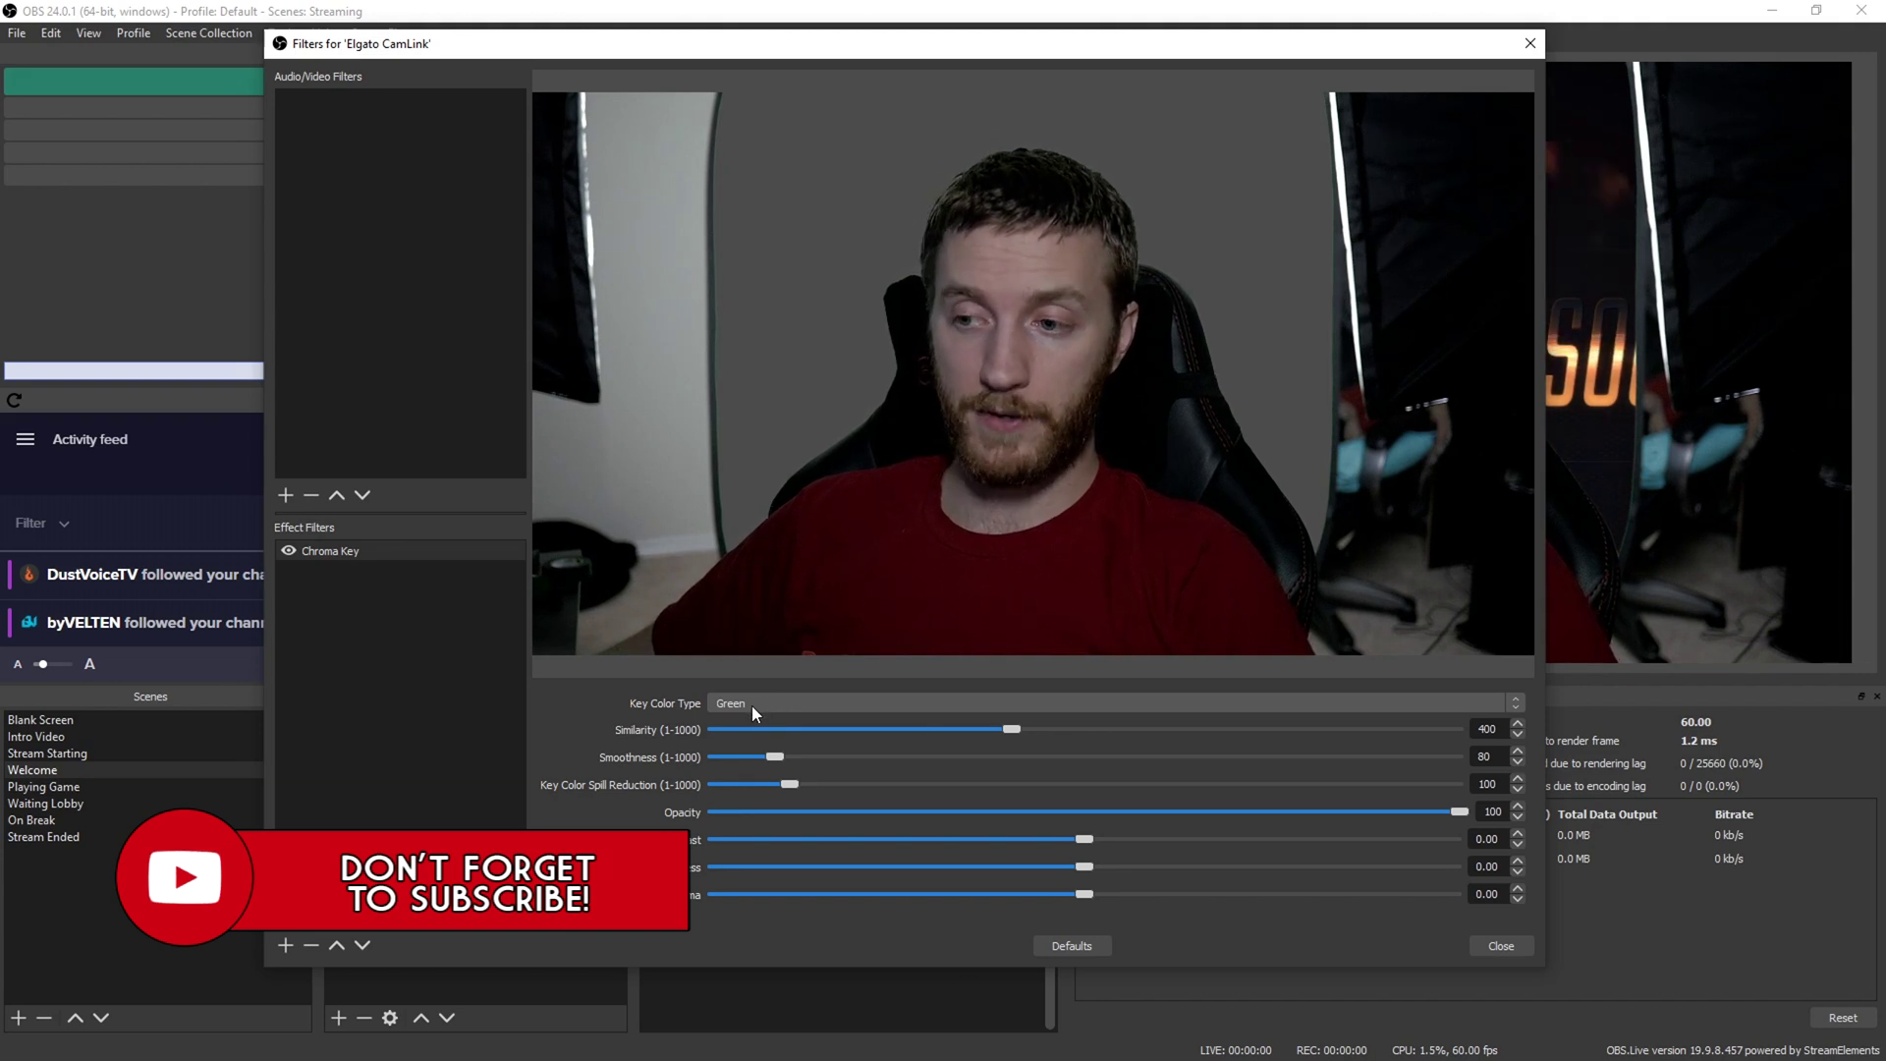
click(288, 551)
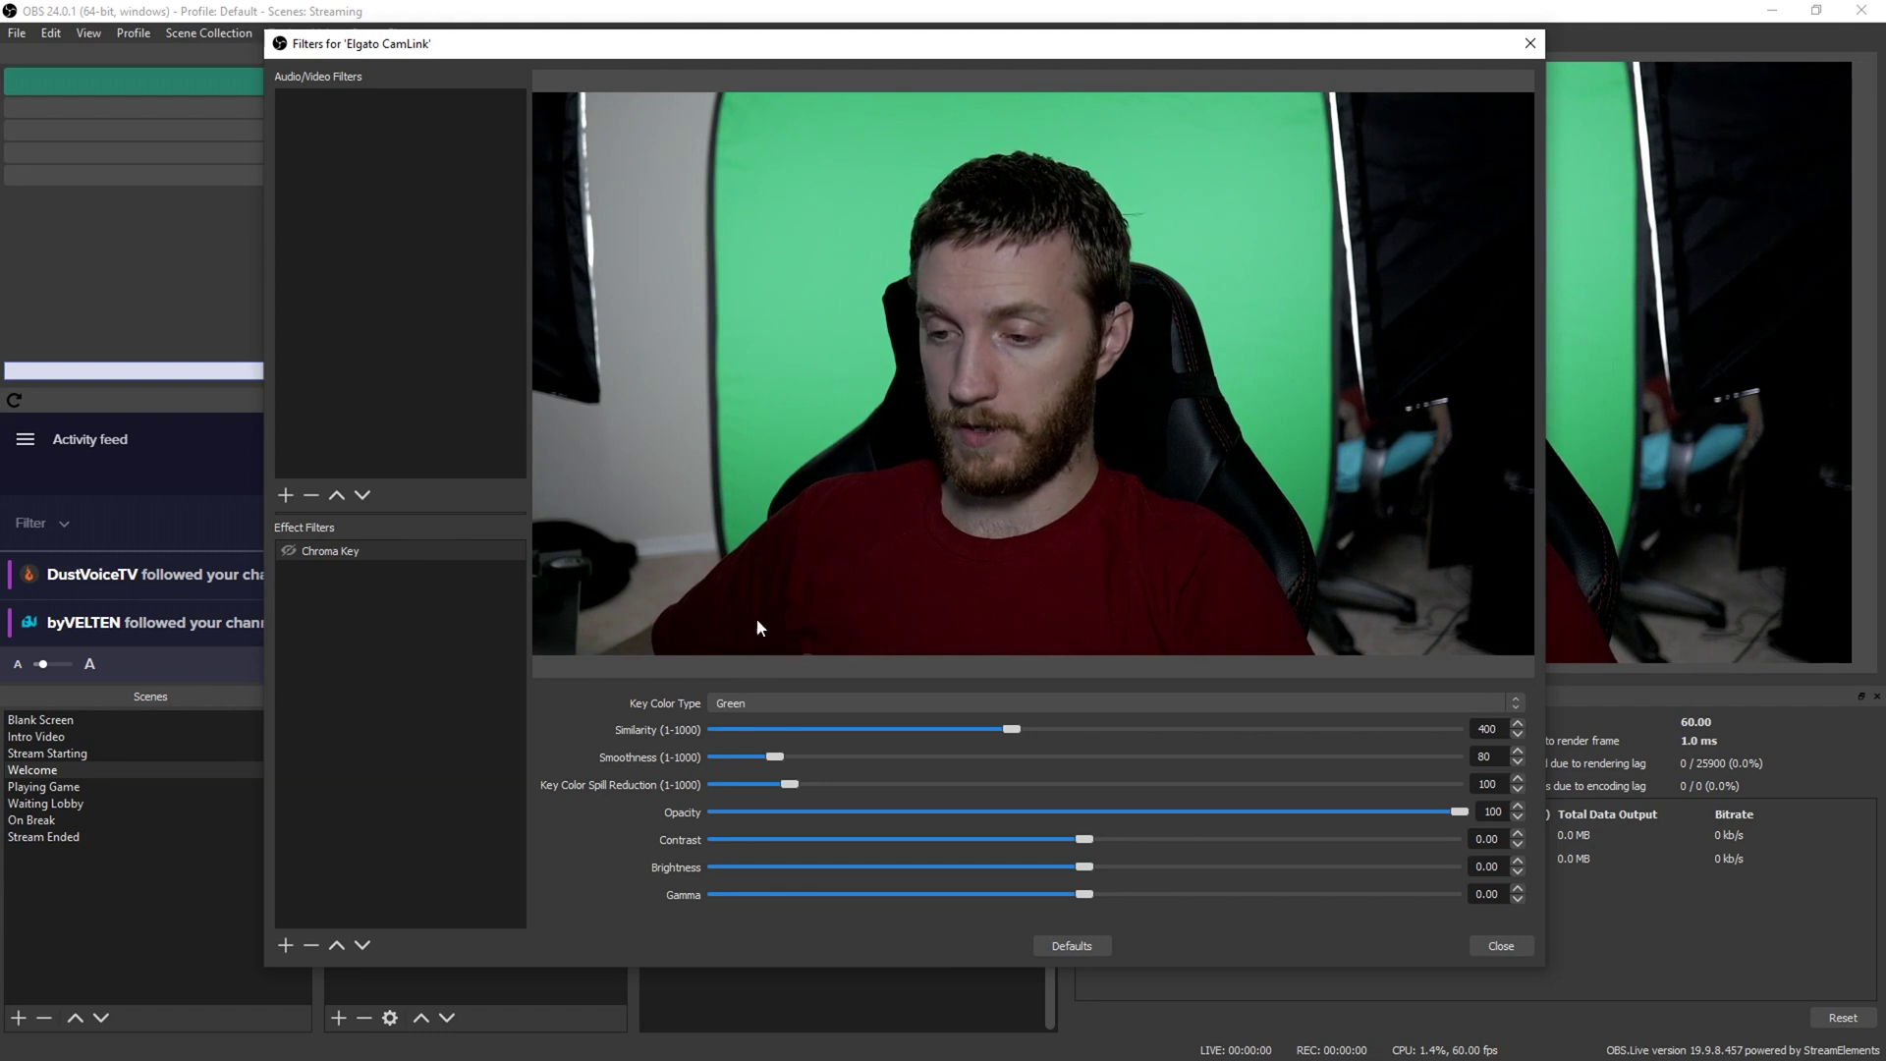
click(743, 703)
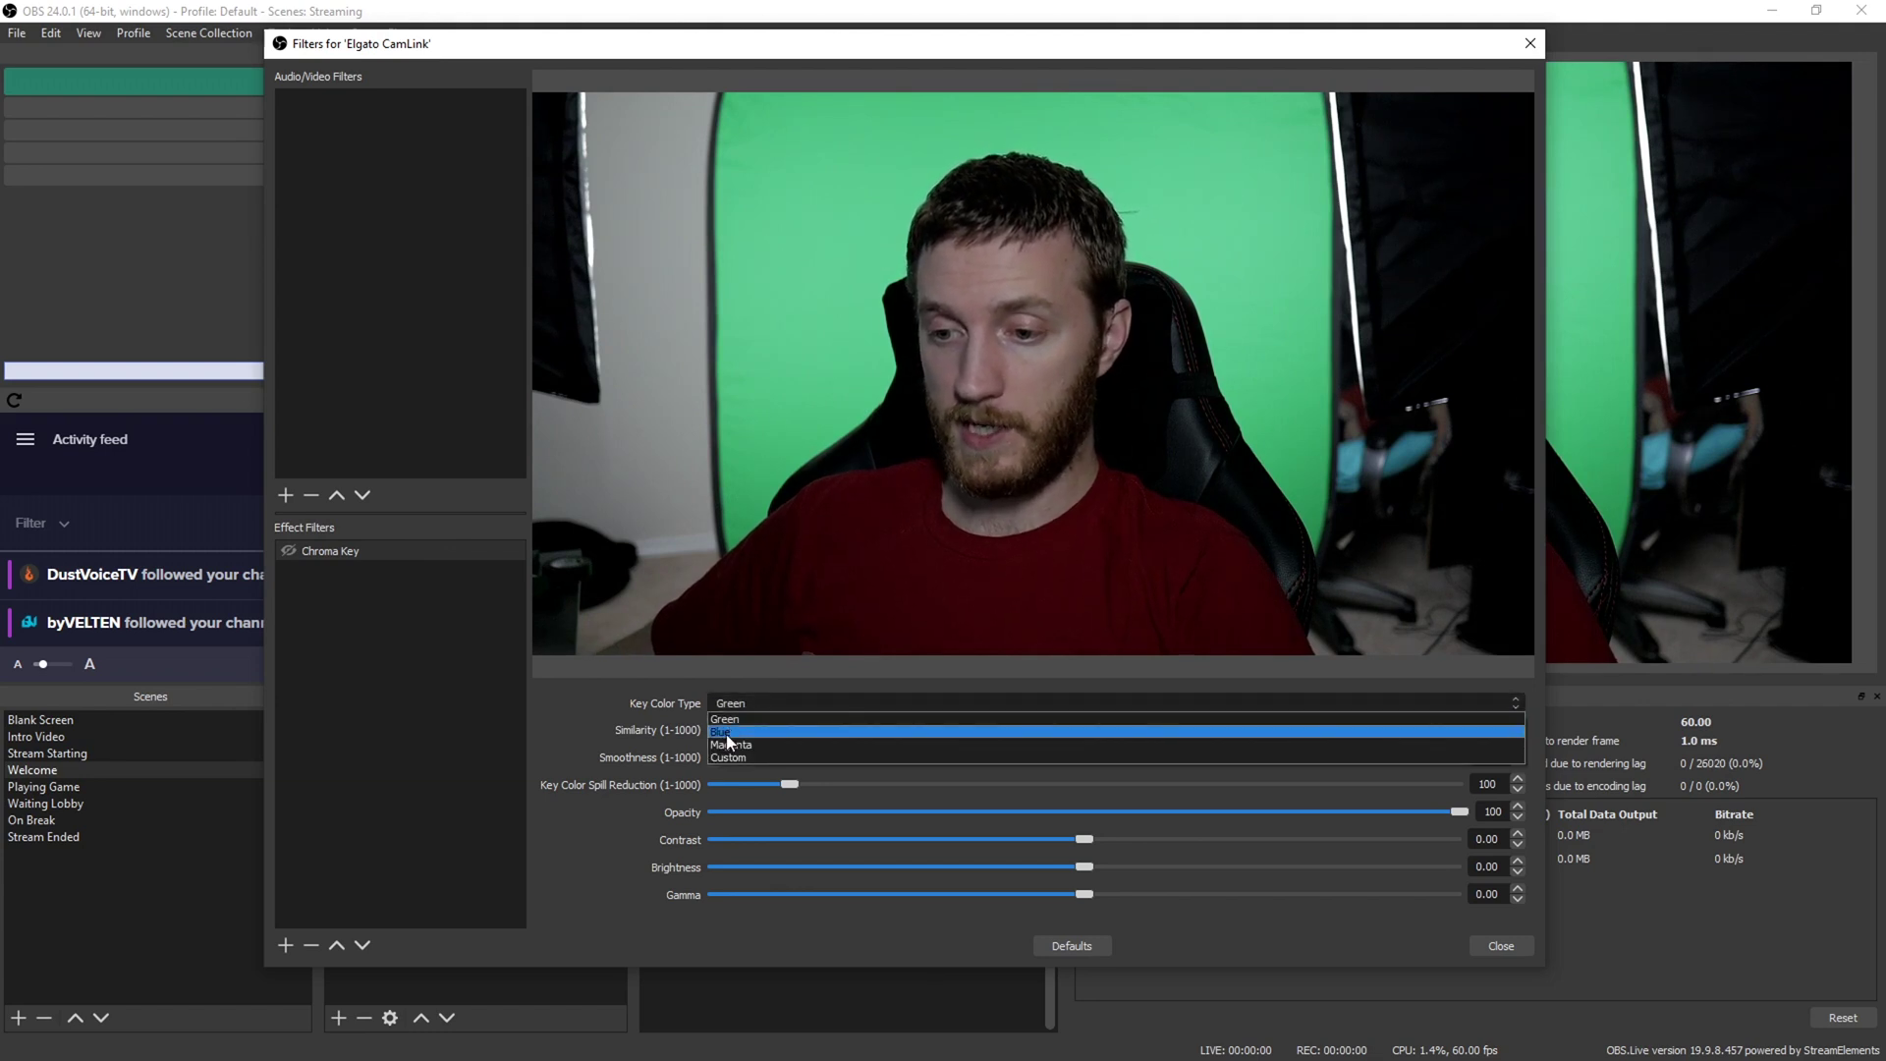
Set the Chroma Key colour to Custom #59cf8e, sampled from the green backdrop
click(727, 756)
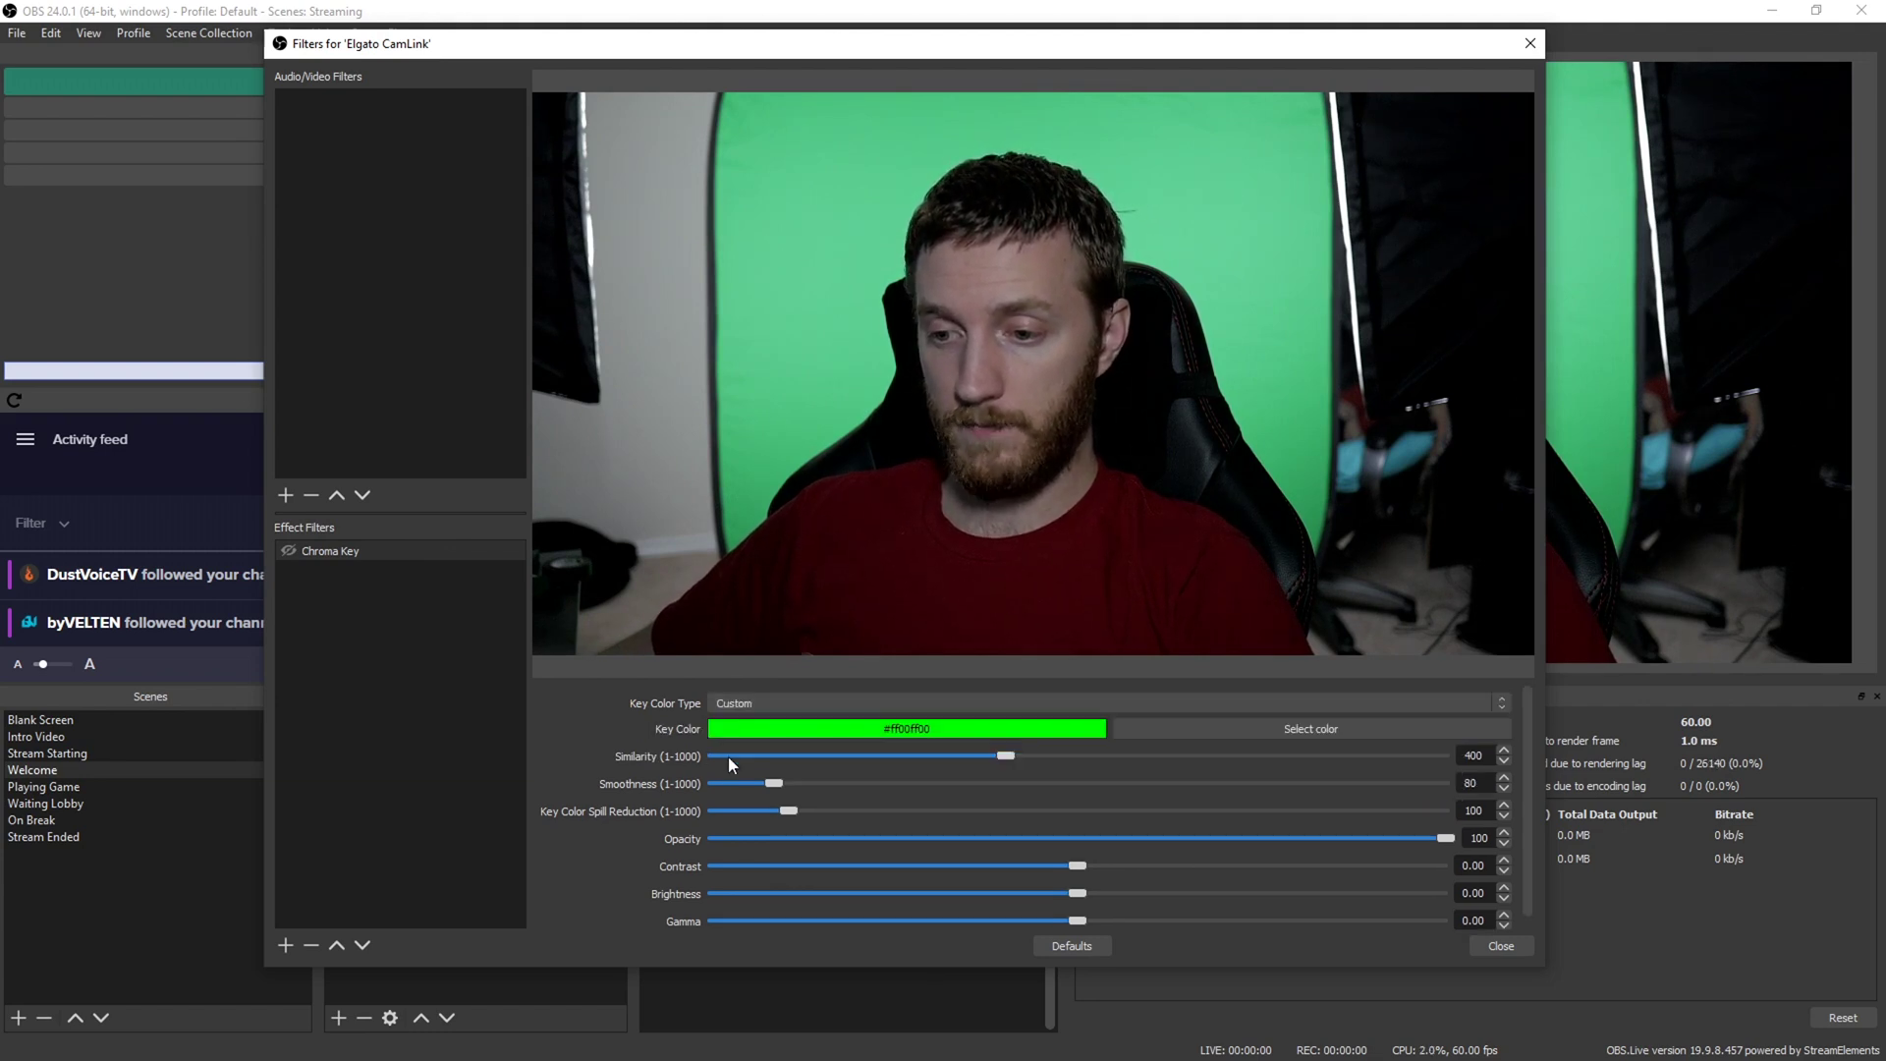
click(1175, 729)
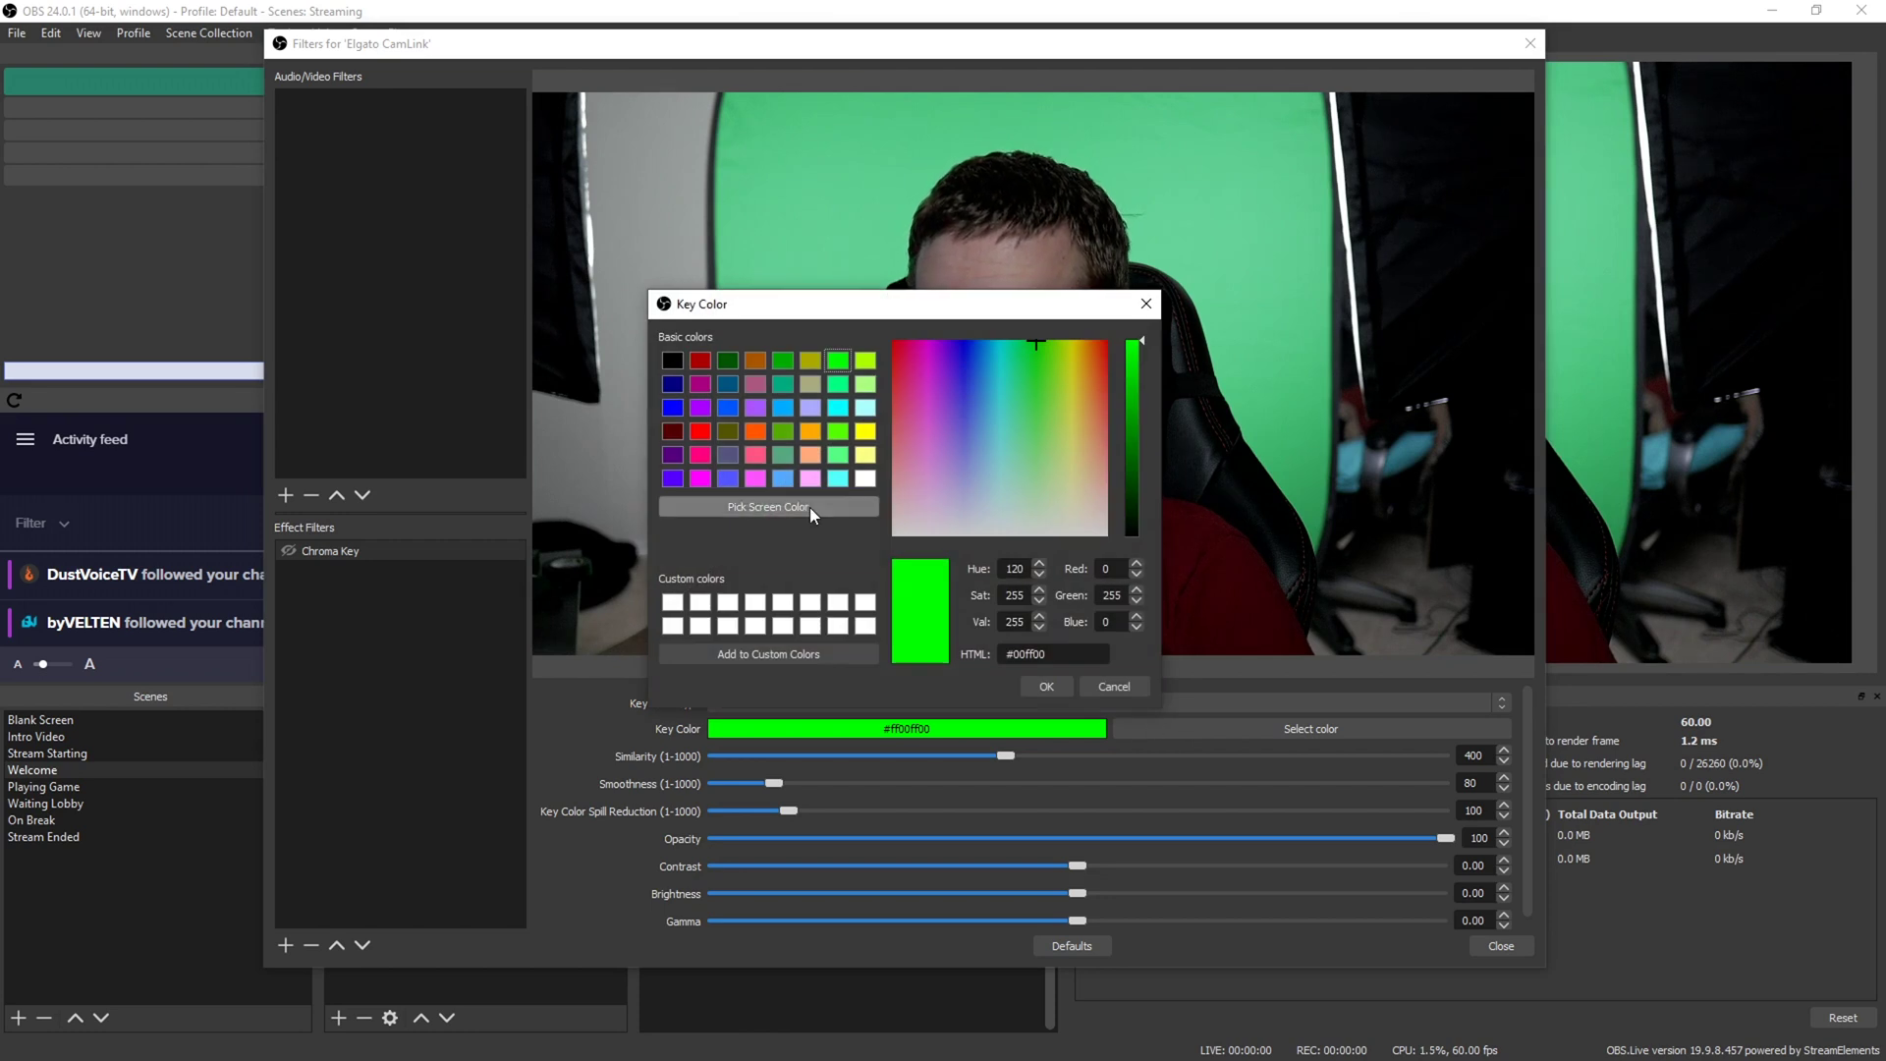
drag(894, 294, 427, 362)
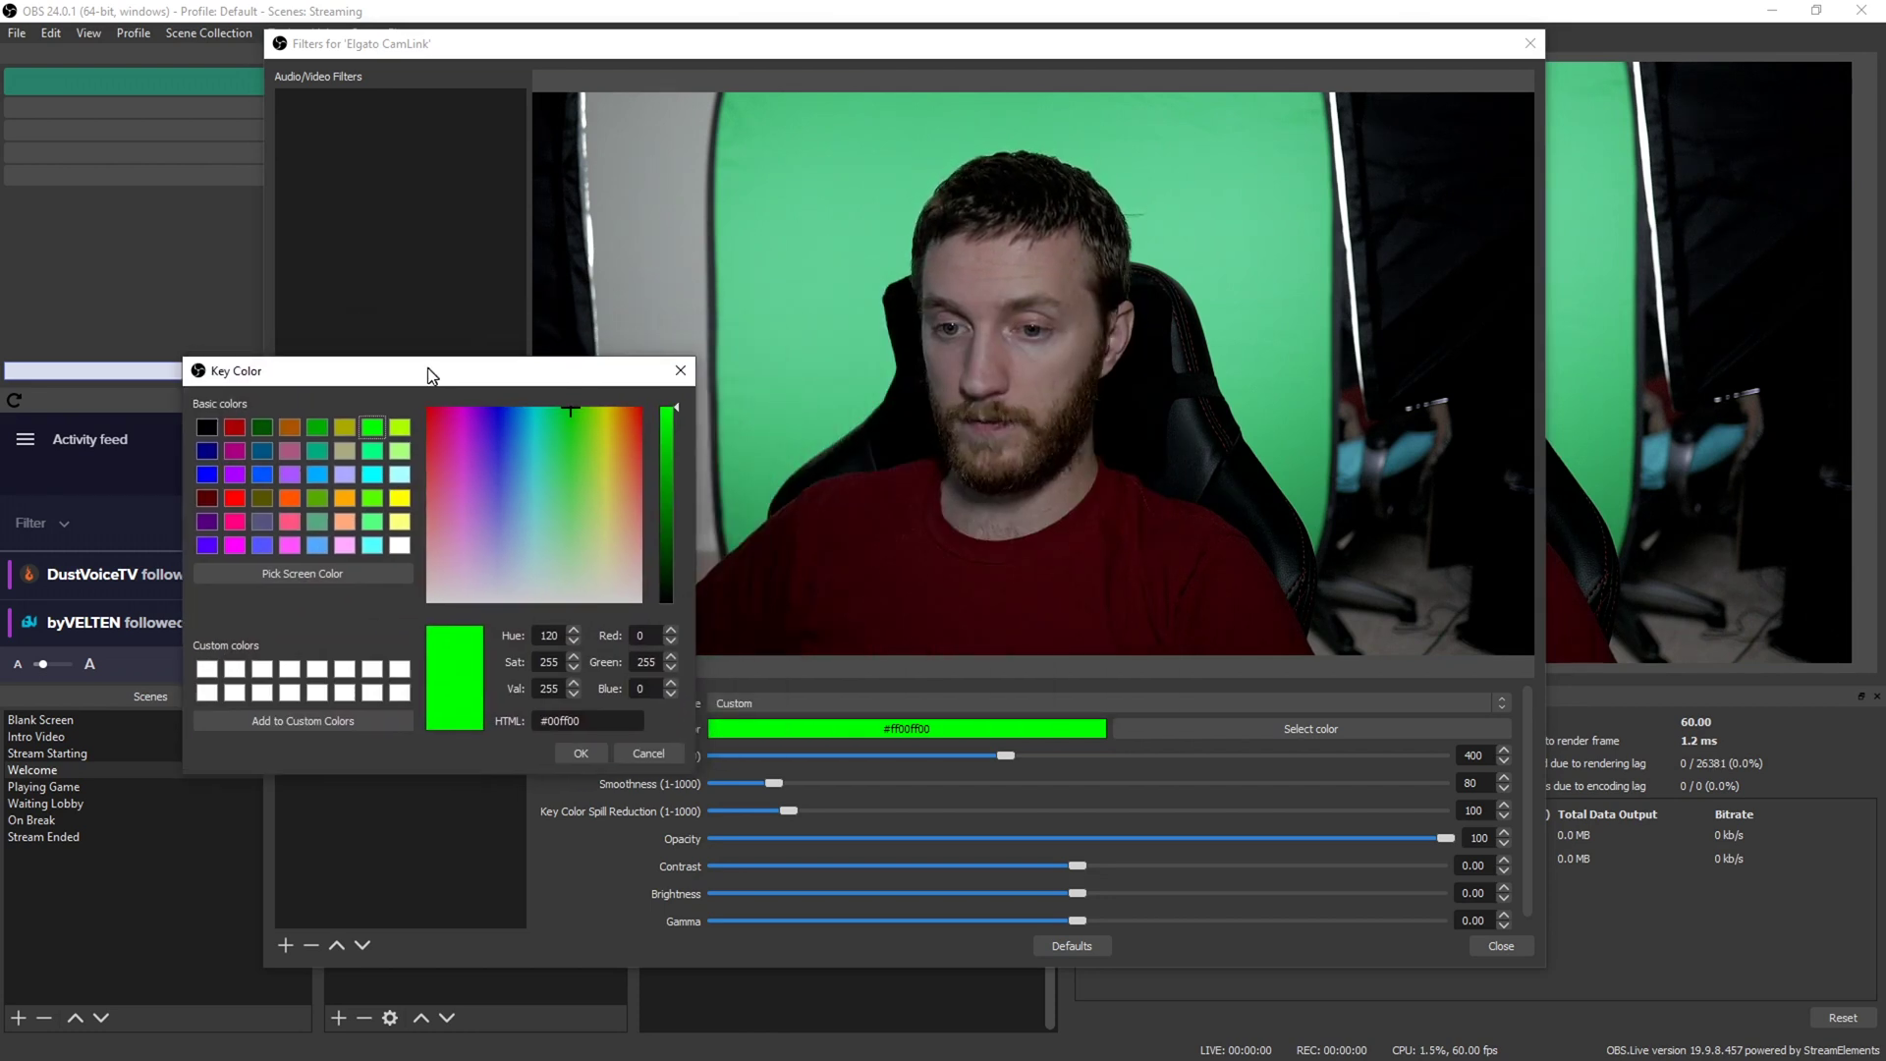
click(291, 577)
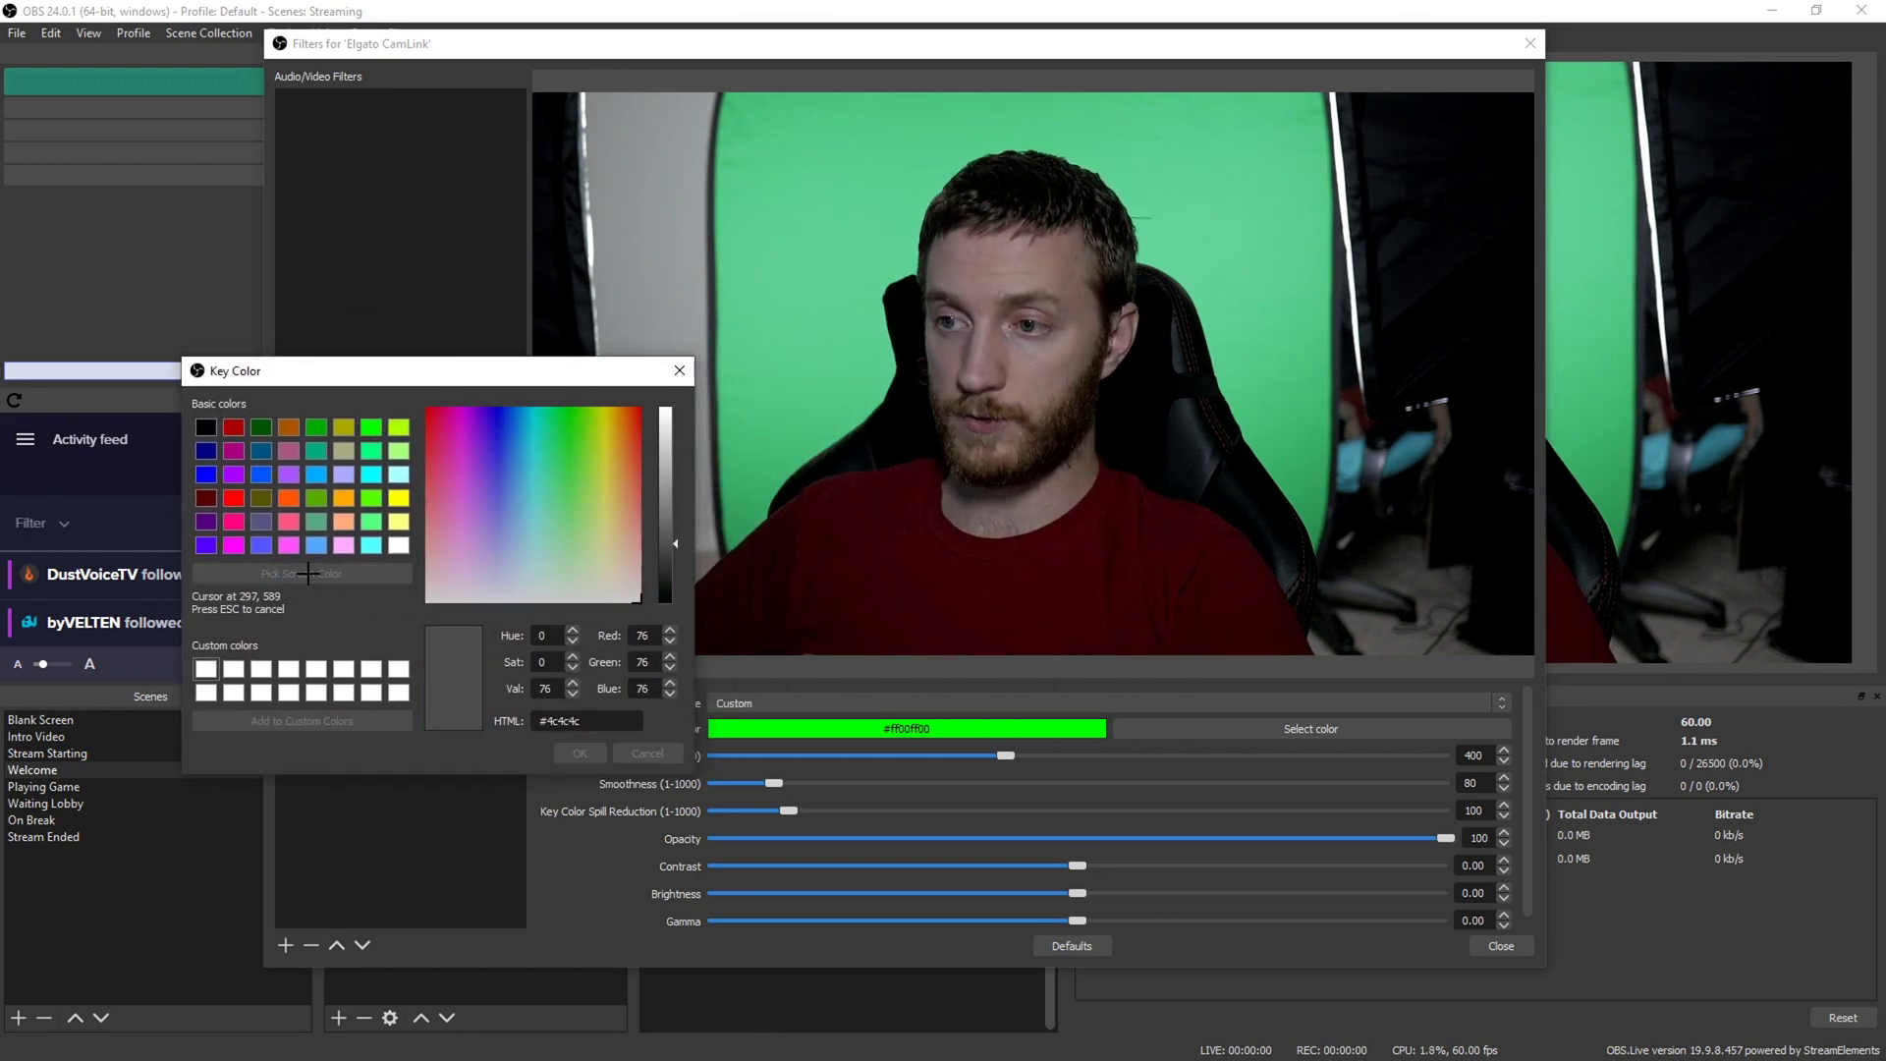
click(902, 194)
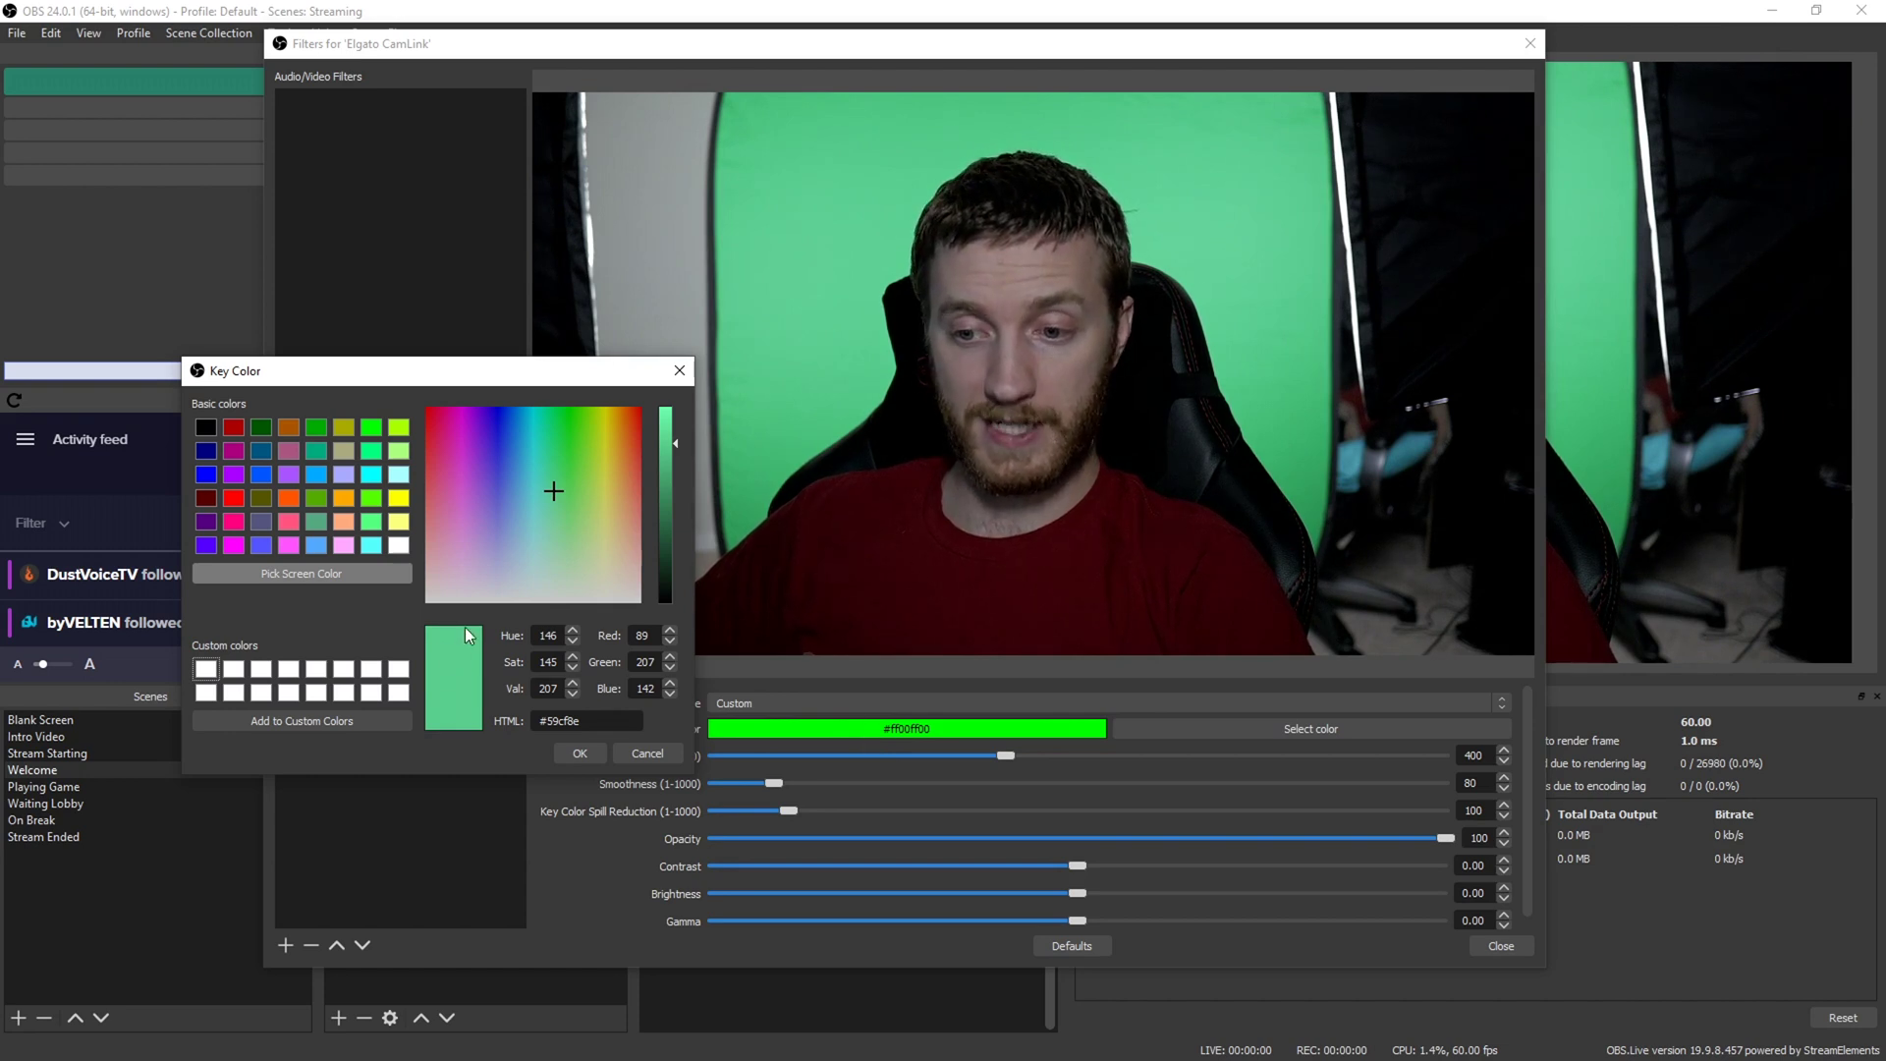
click(573, 757)
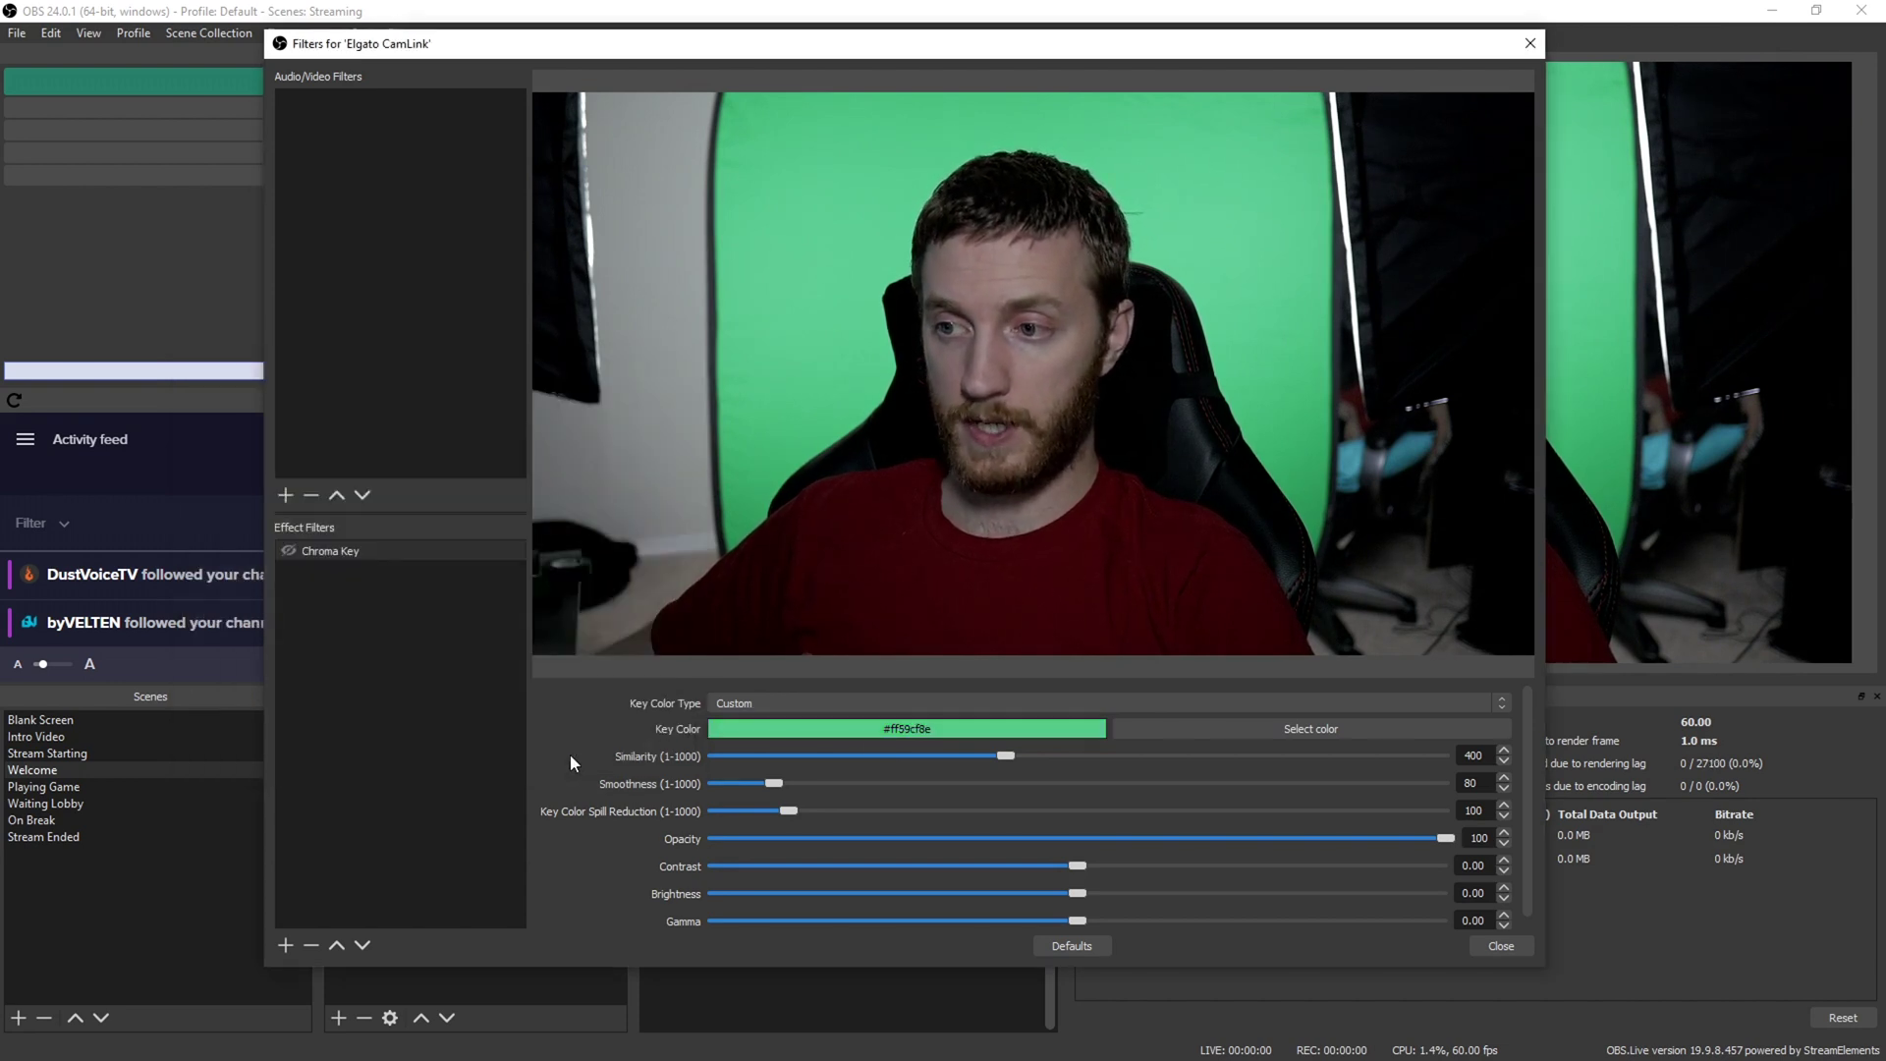
Re-enable the Chroma Key and lower its Similarity to 91
click(287, 551)
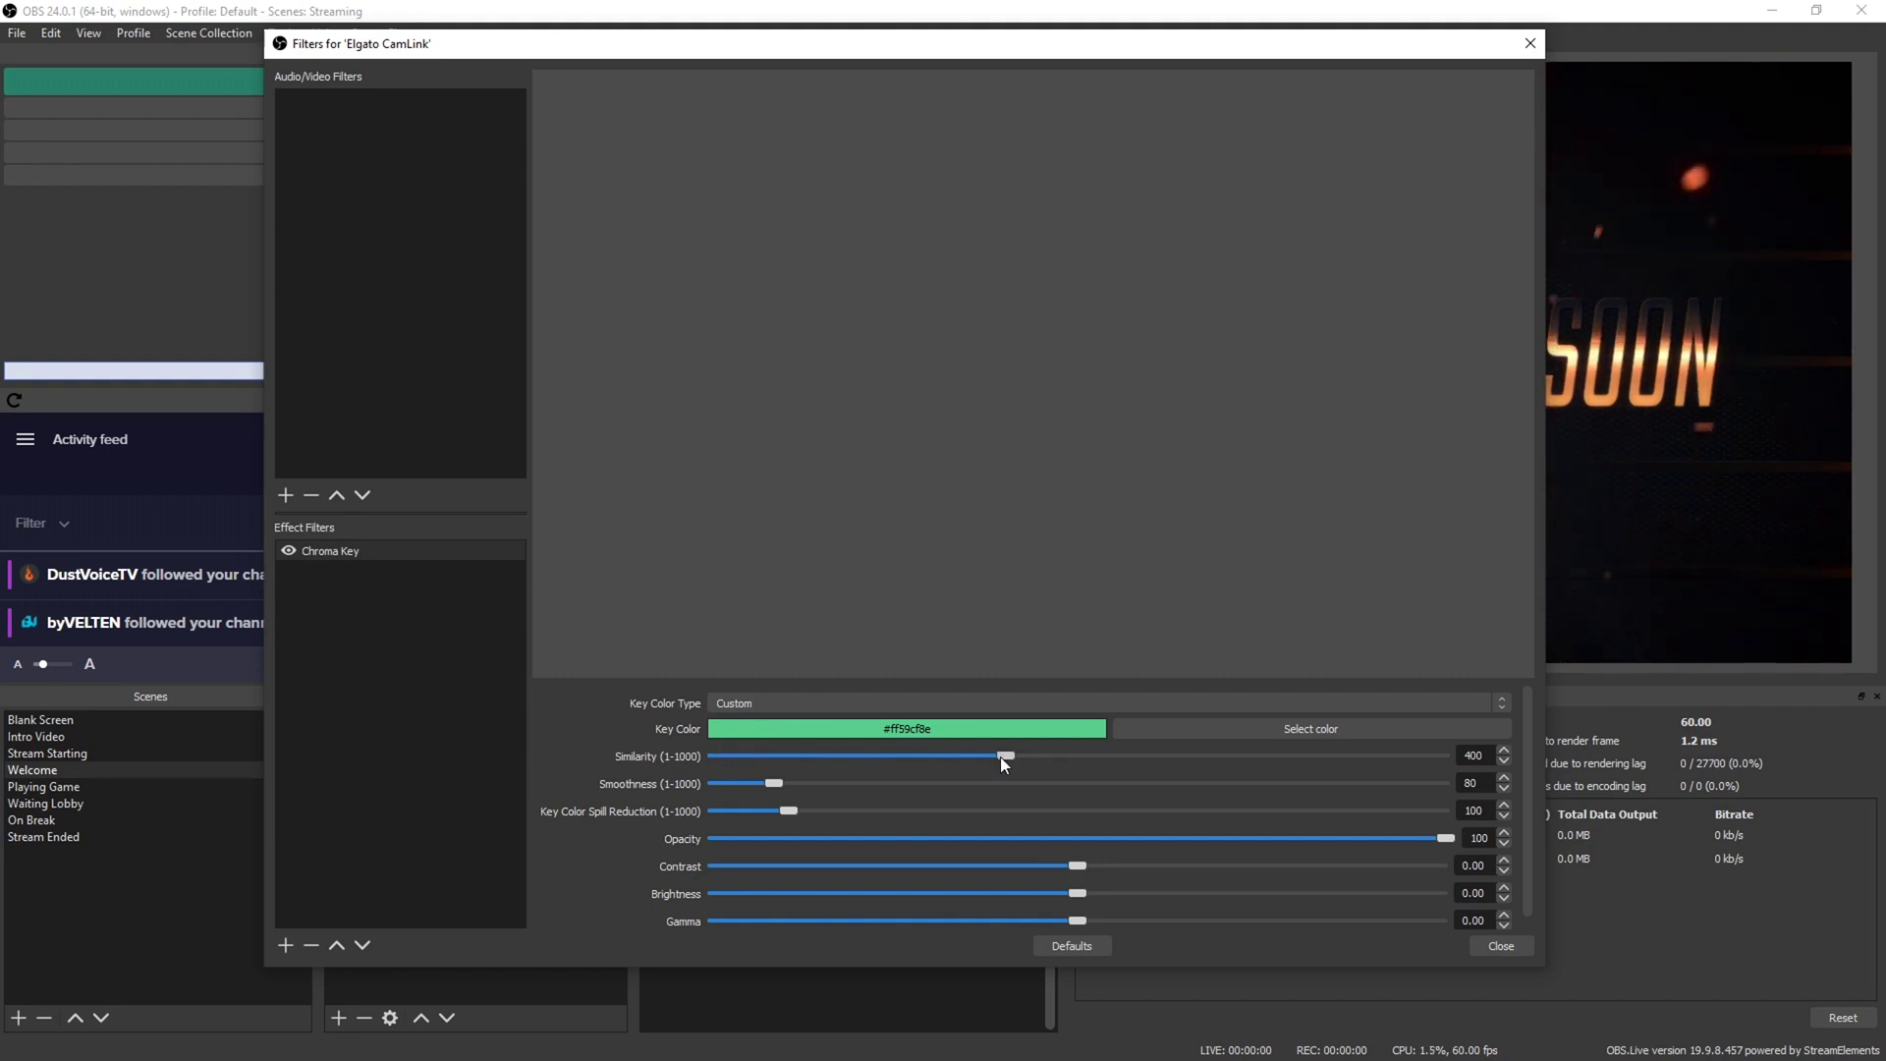
drag(933, 756, 761, 757)
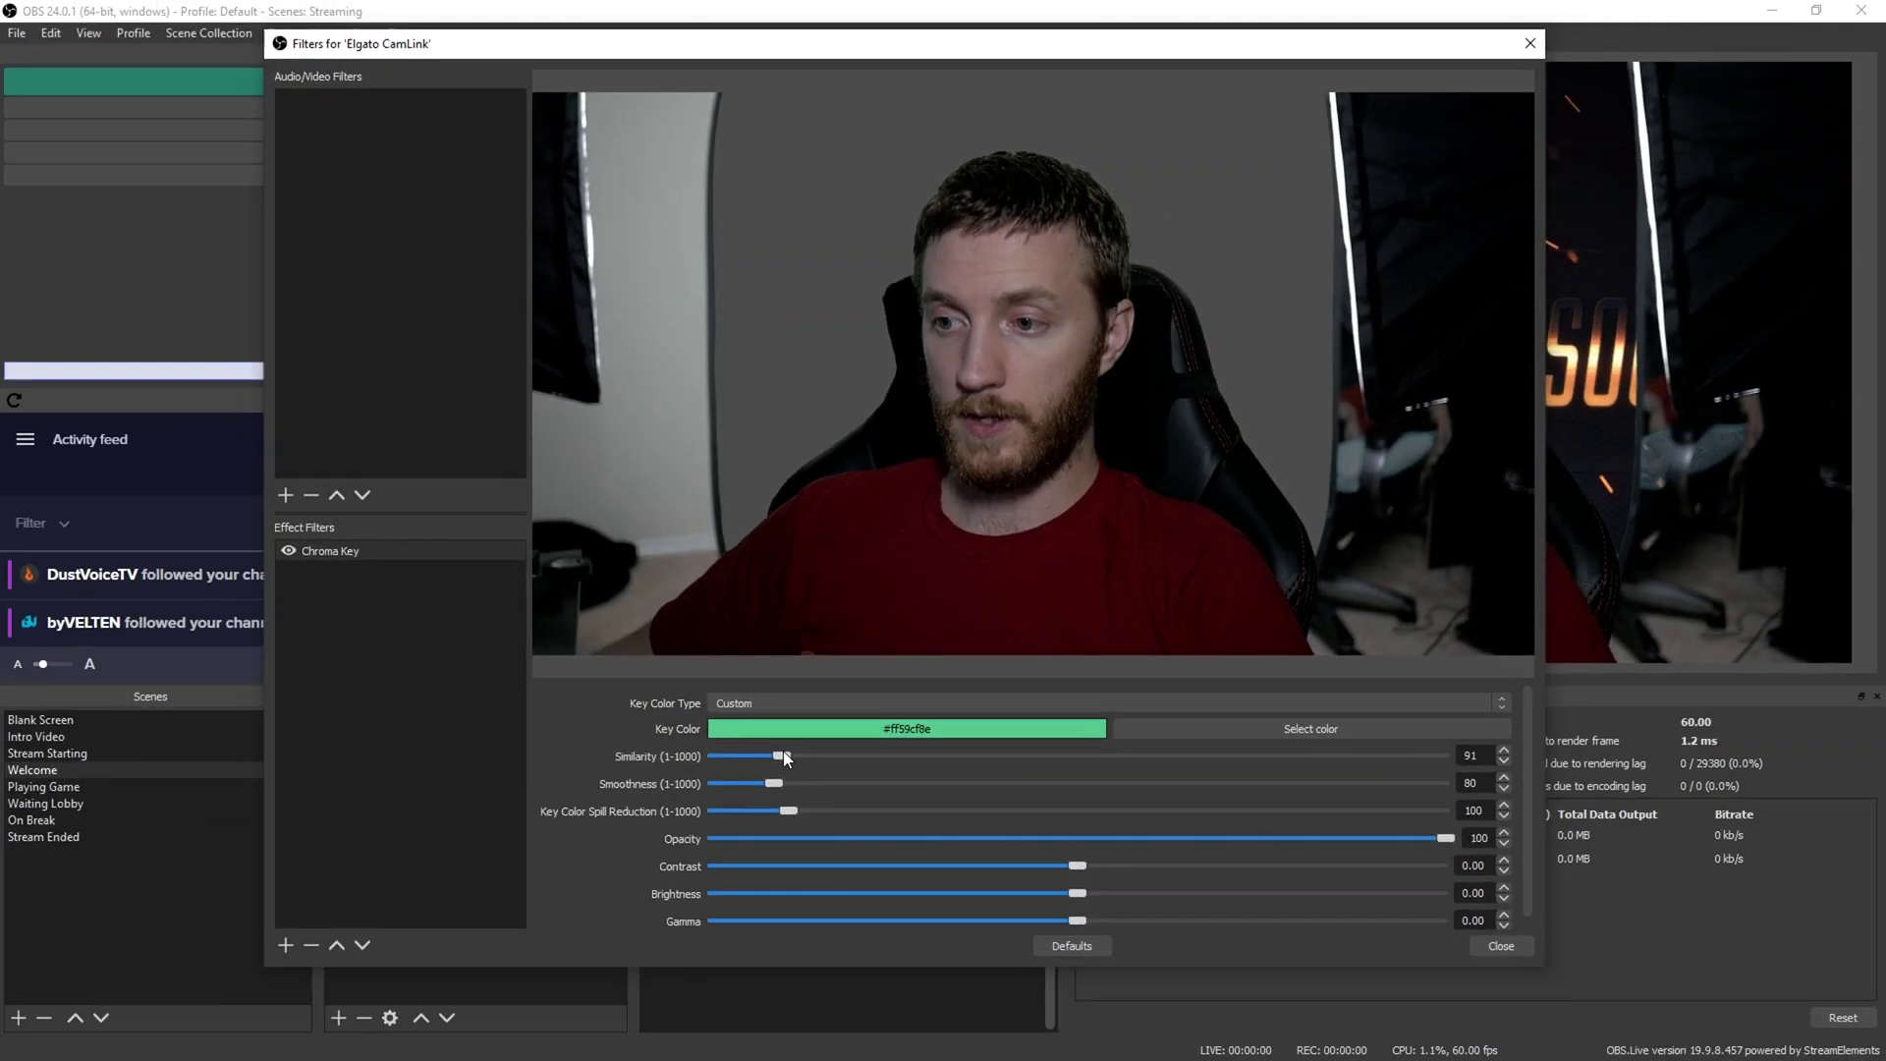
Reduce the Chroma Key similarity further toward 61 to refine the key
mouse_move(759, 758)
mouse_down()
mouse_move(776, 756)
mouse_move(731, 758)
mouse_up()
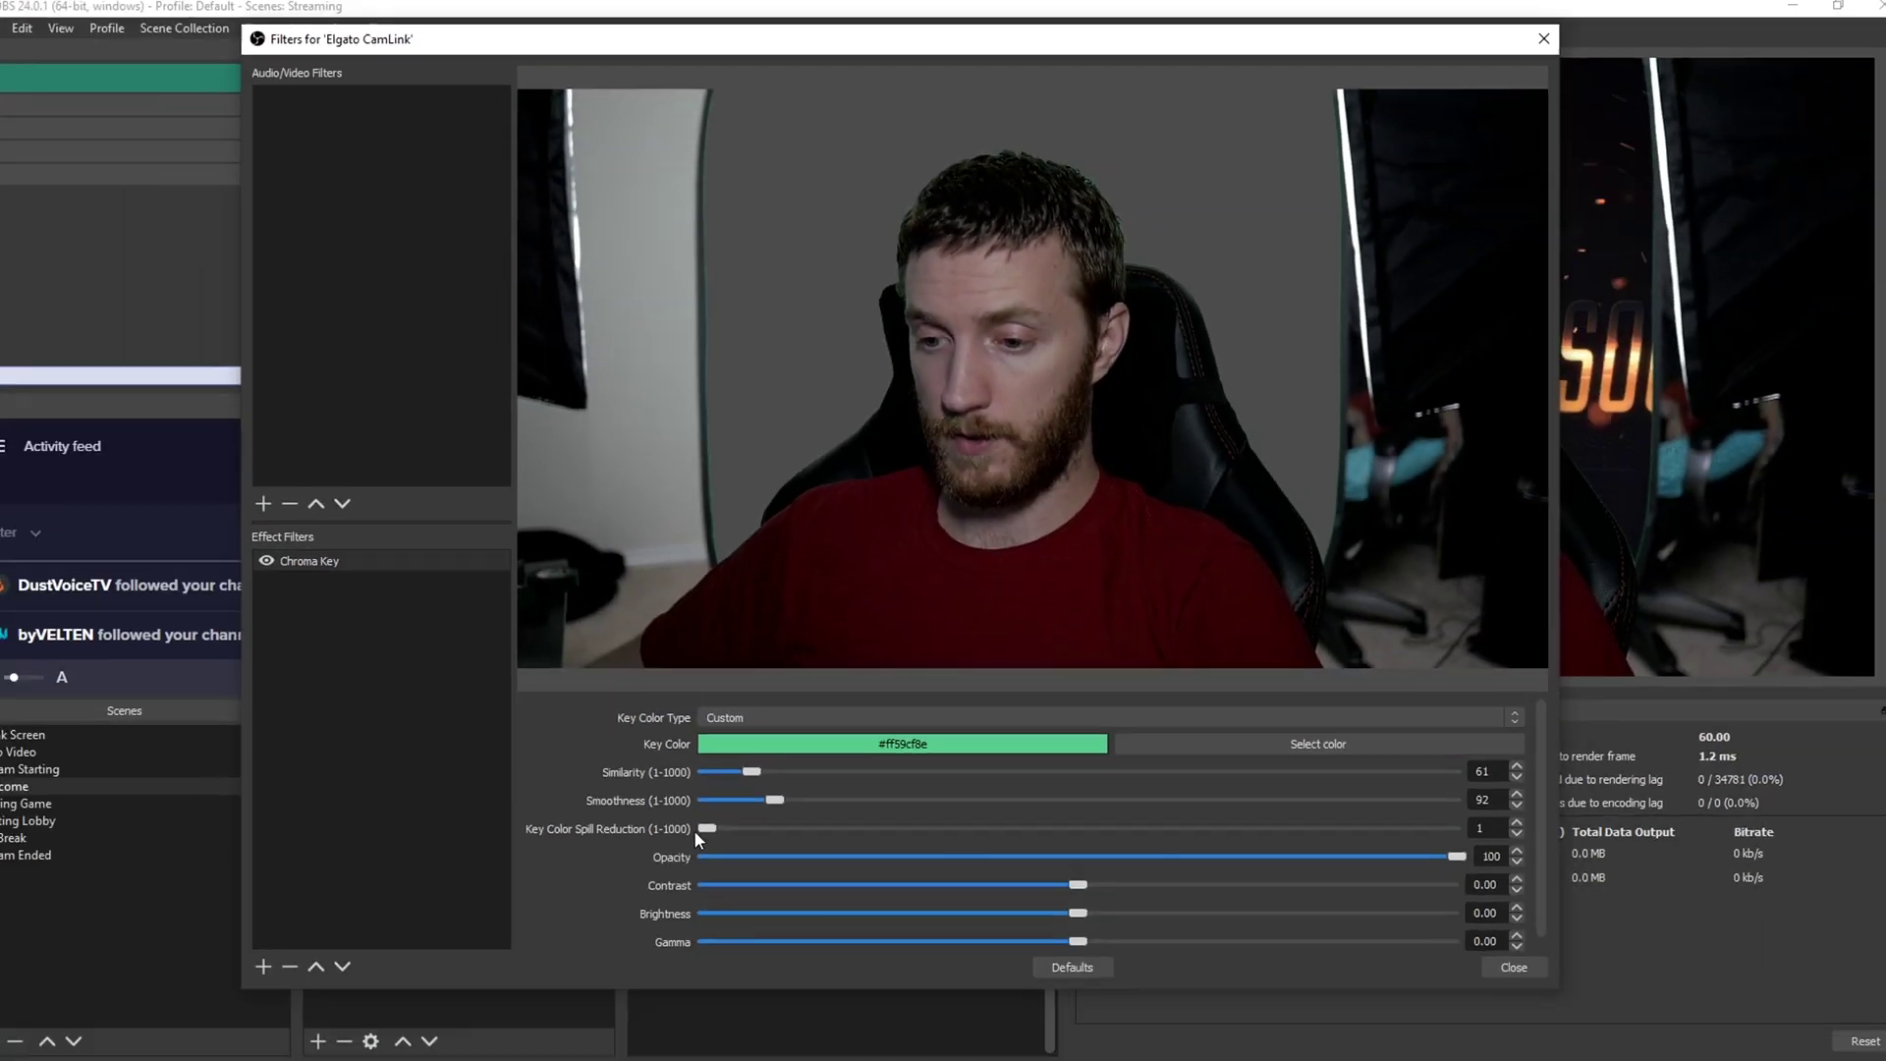
Raise the Chroma Key's Key Color Spill Reduction to 150
drag(695, 831, 821, 833)
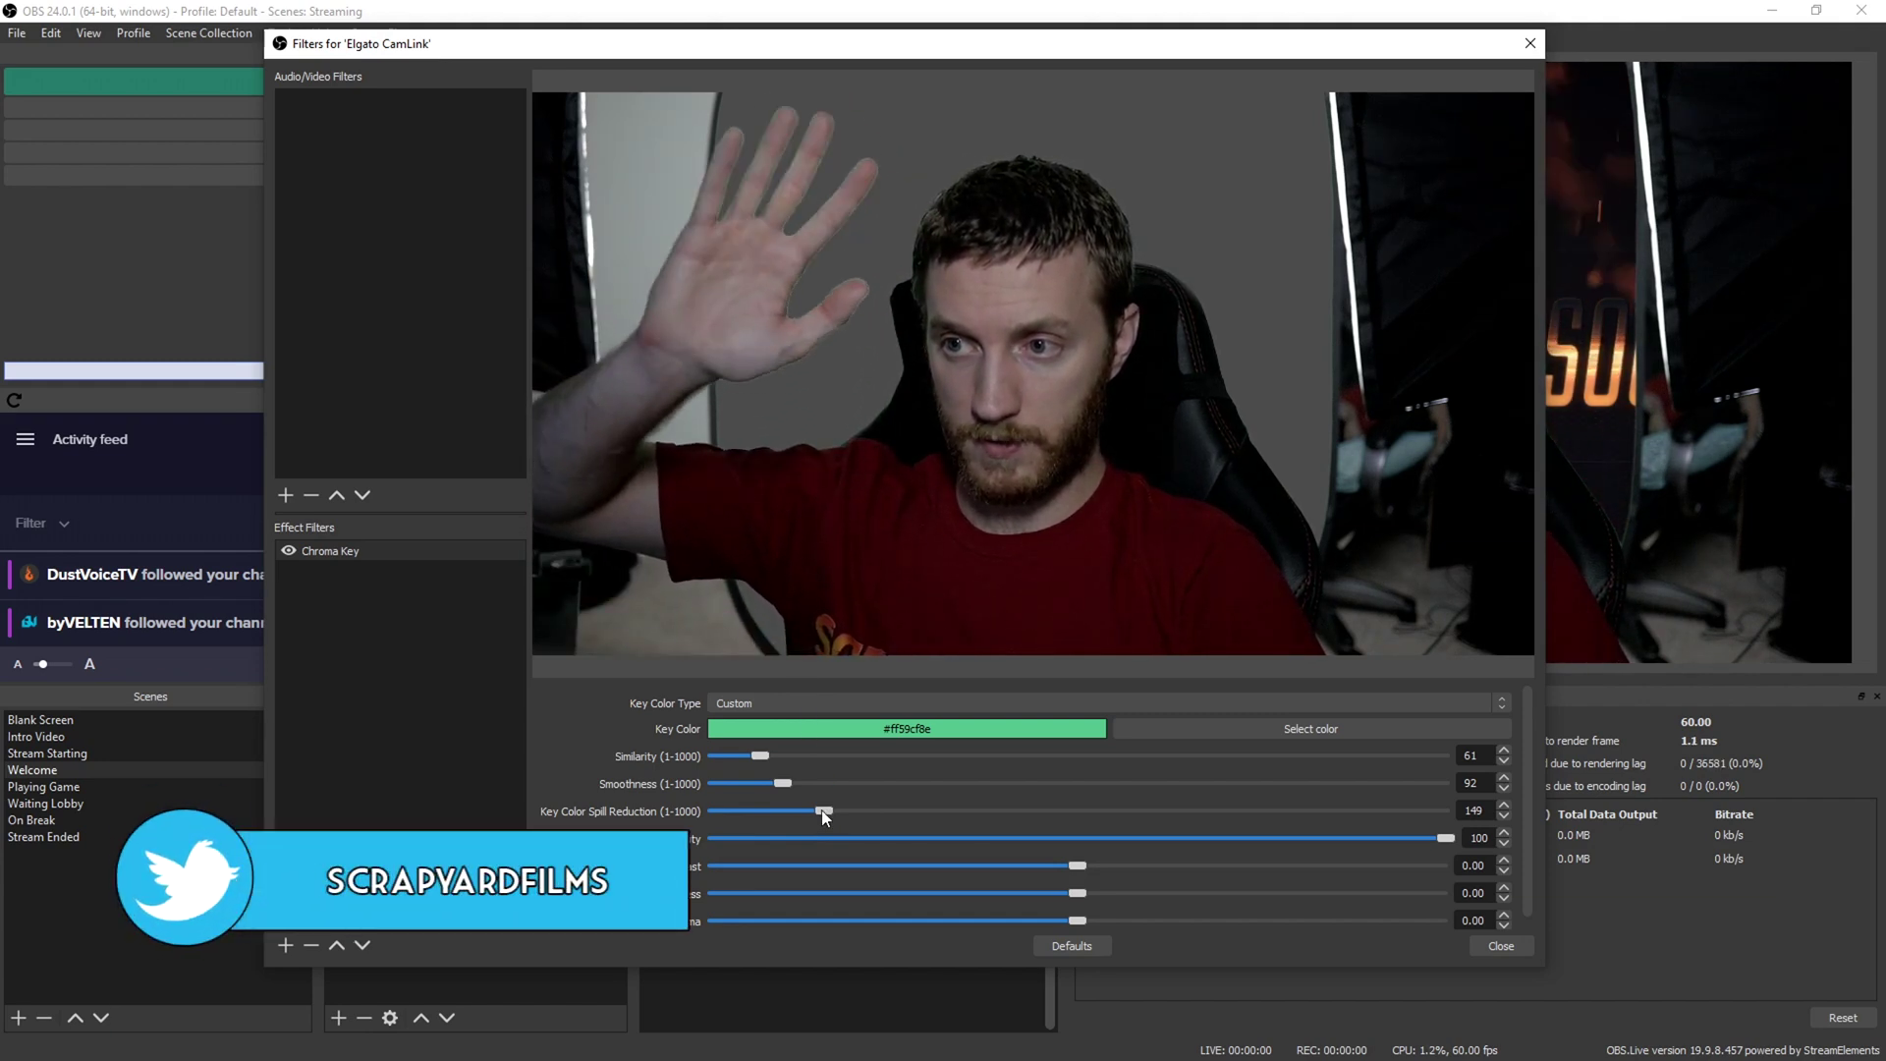
drag(823, 813, 825, 814)
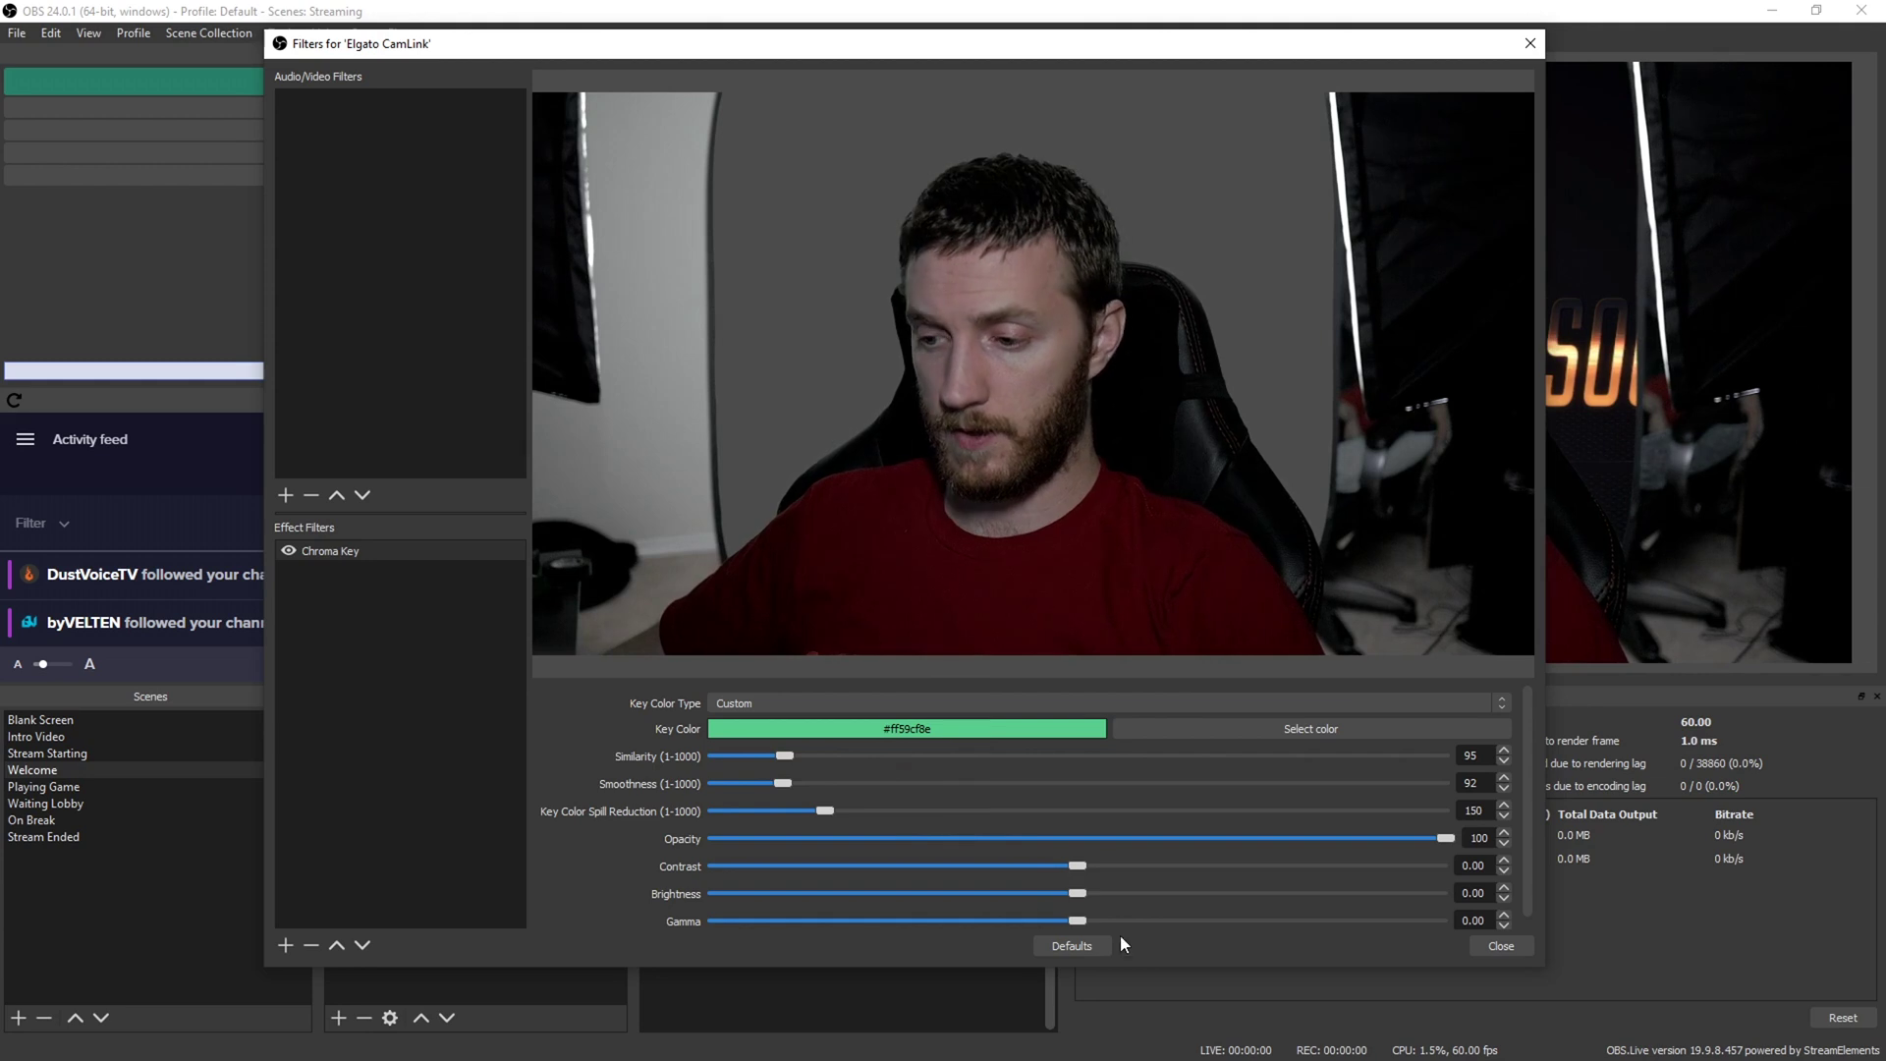
Select the Chroma Key entry and bring up the menu of effect filters to add
click(397, 641)
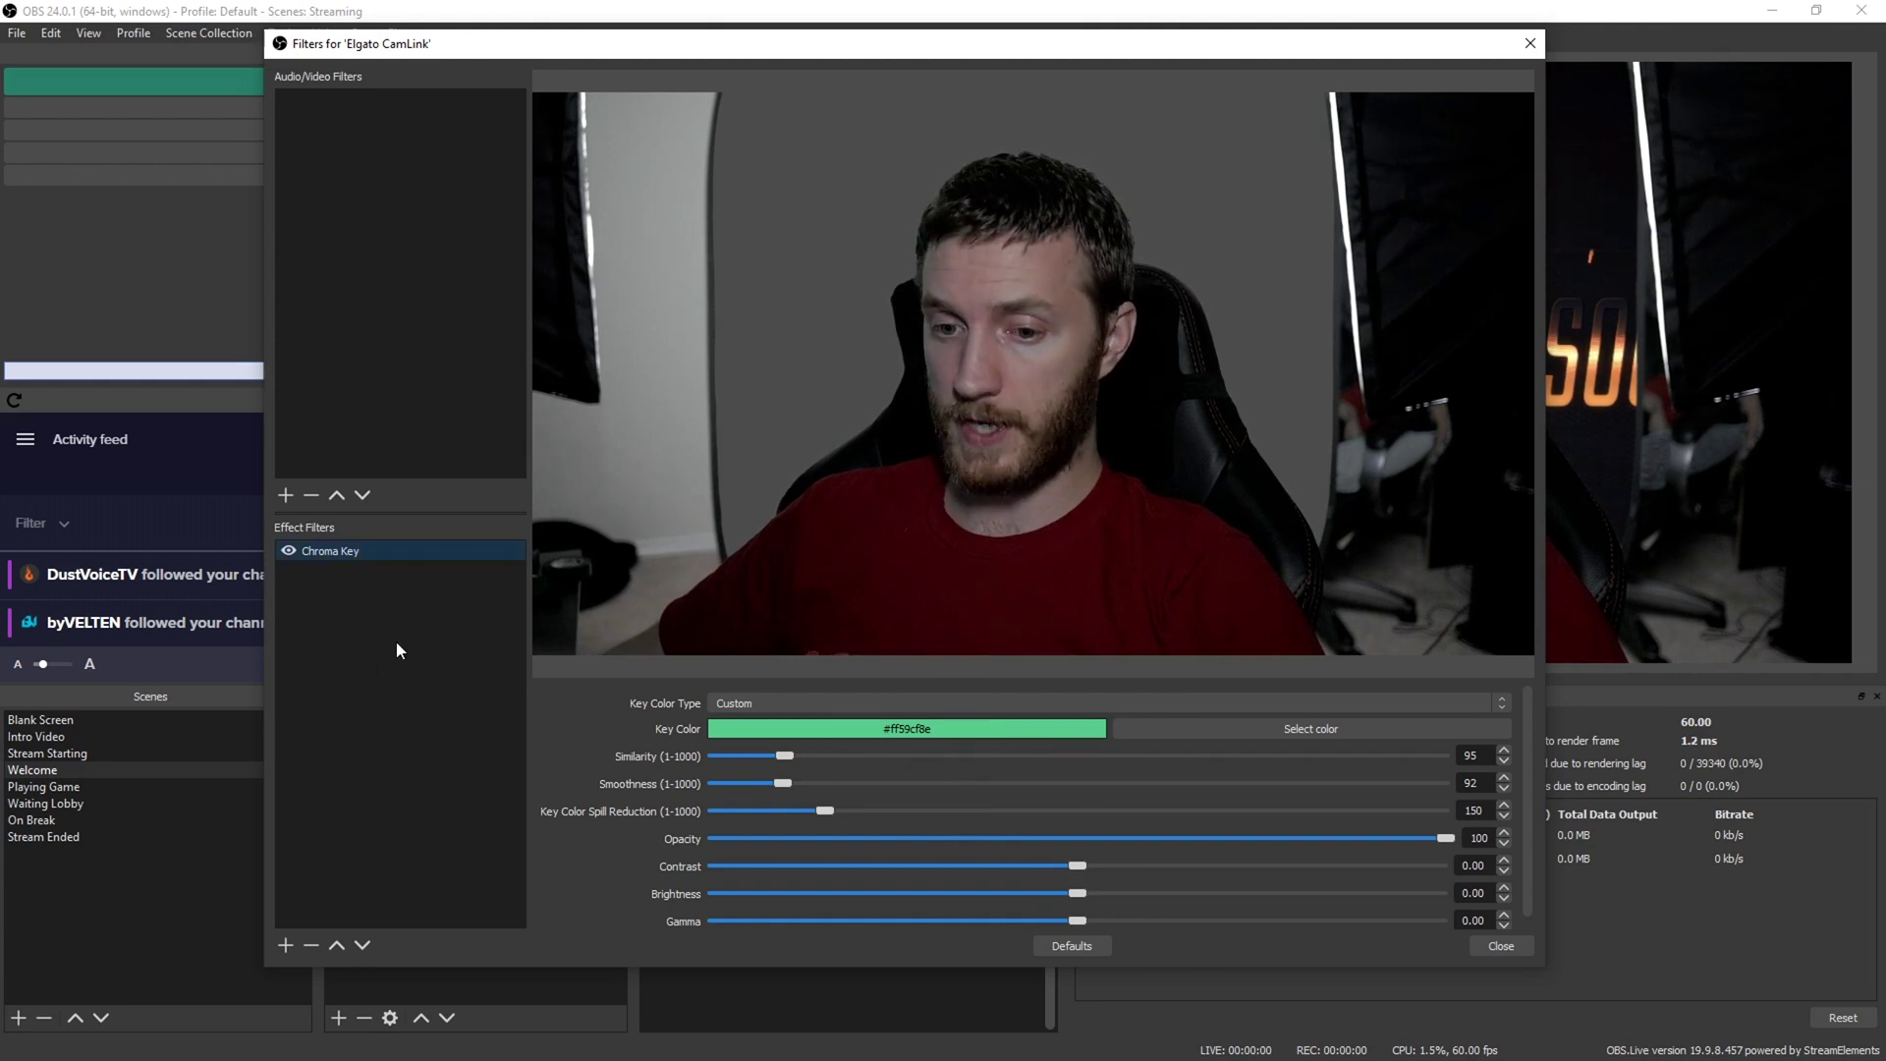
click(285, 945)
Add a Color Correction filter below Chroma Key with saturation 0.28
click(346, 763)
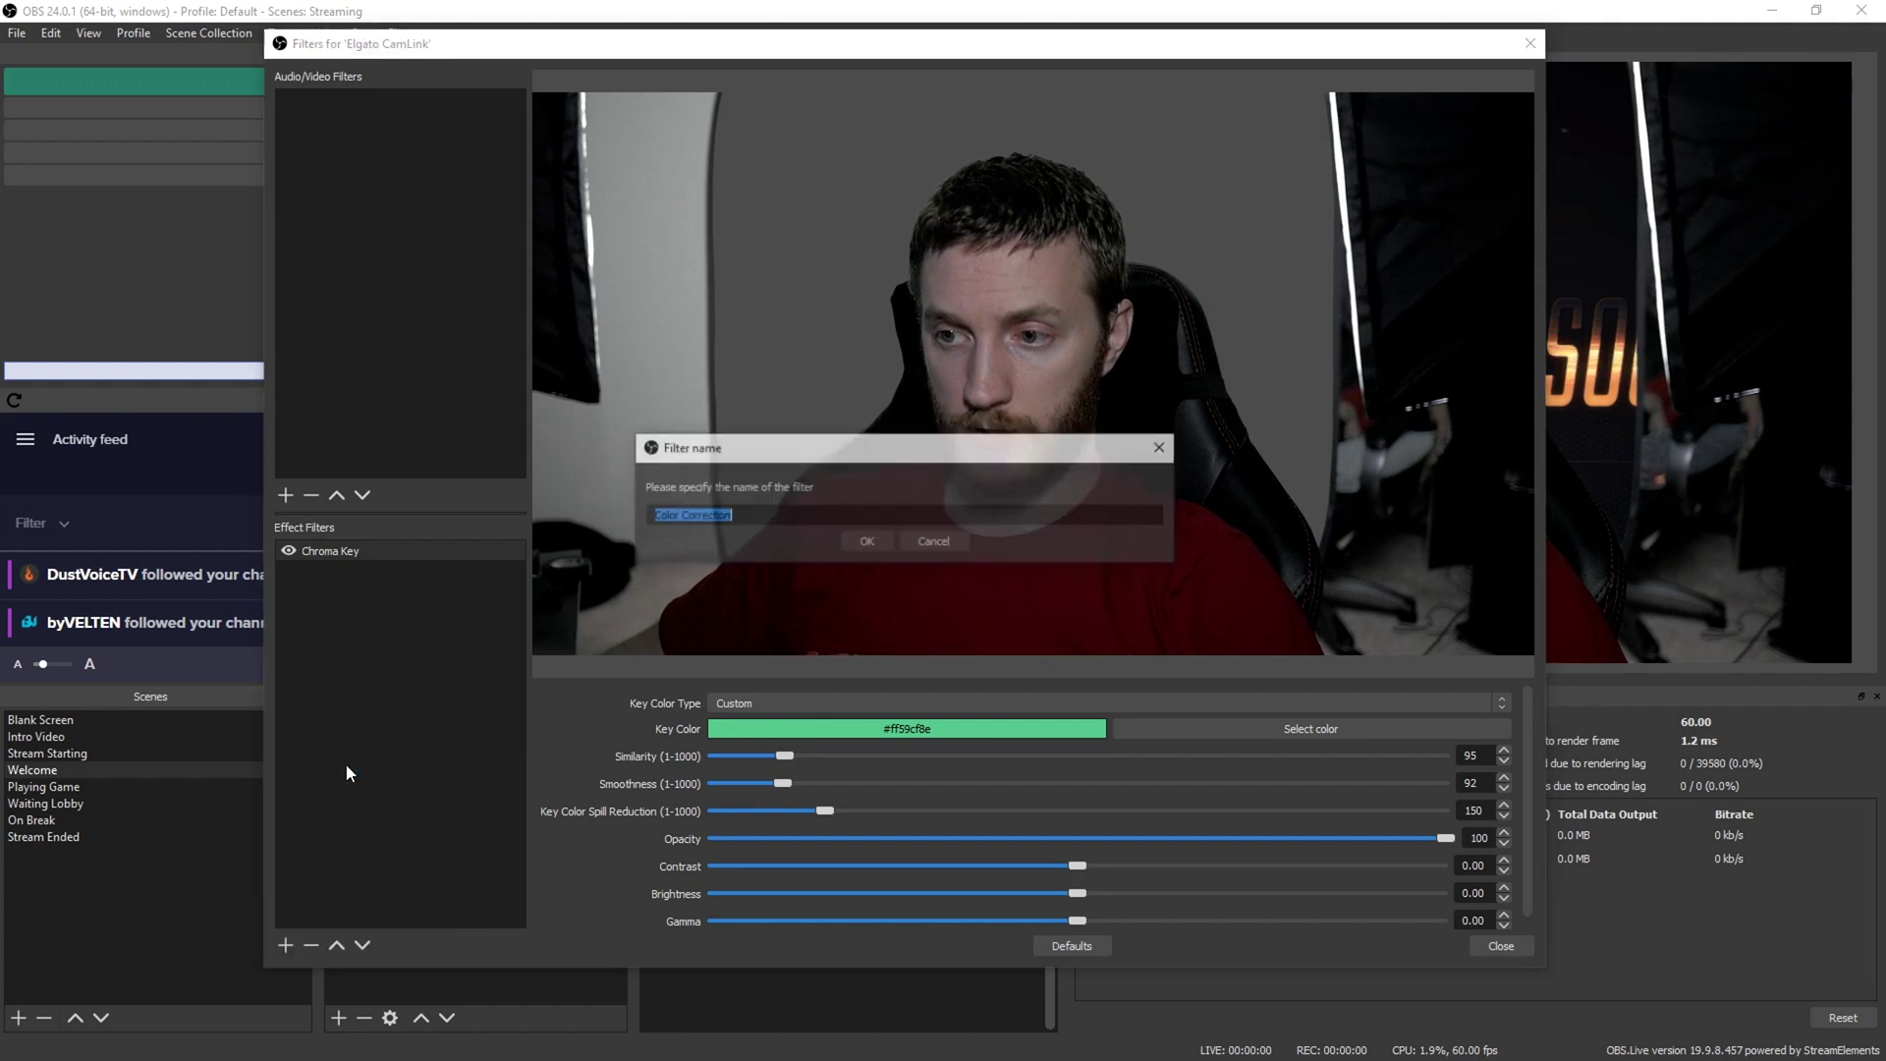
click(880, 538)
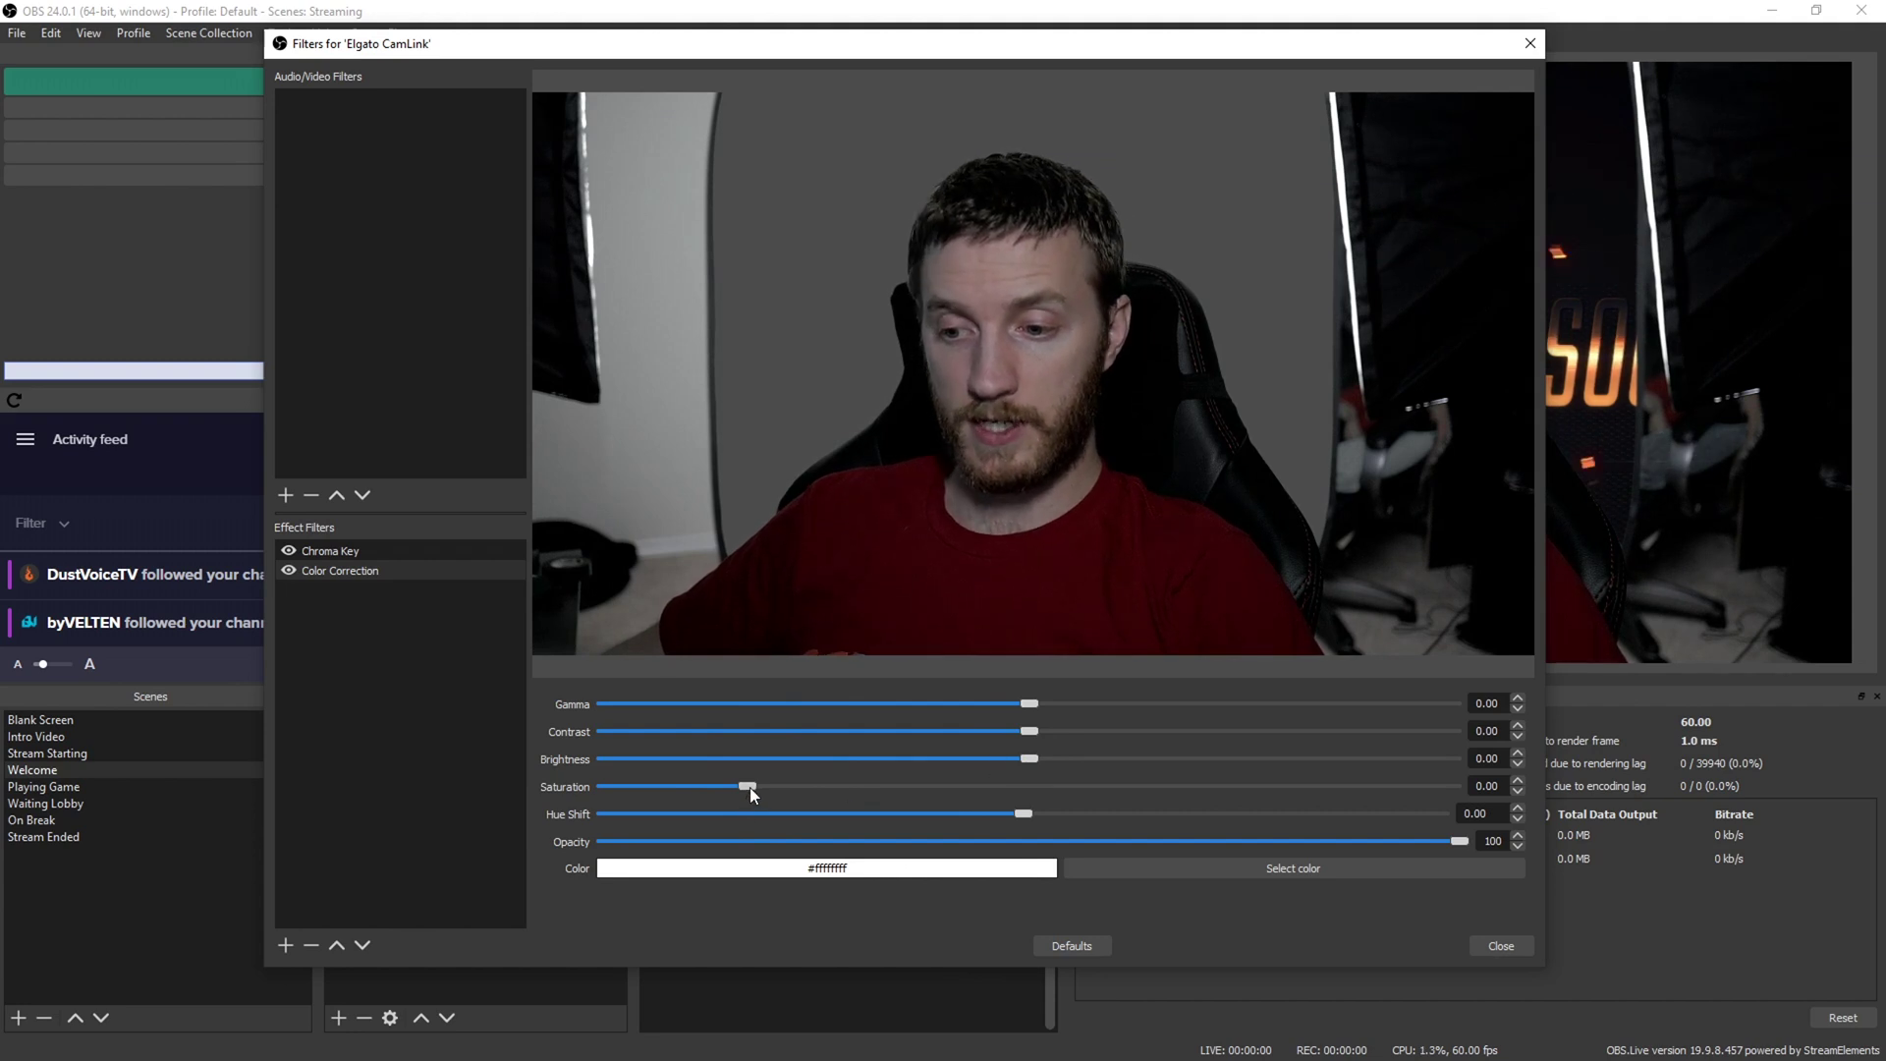
drag(750, 787, 799, 788)
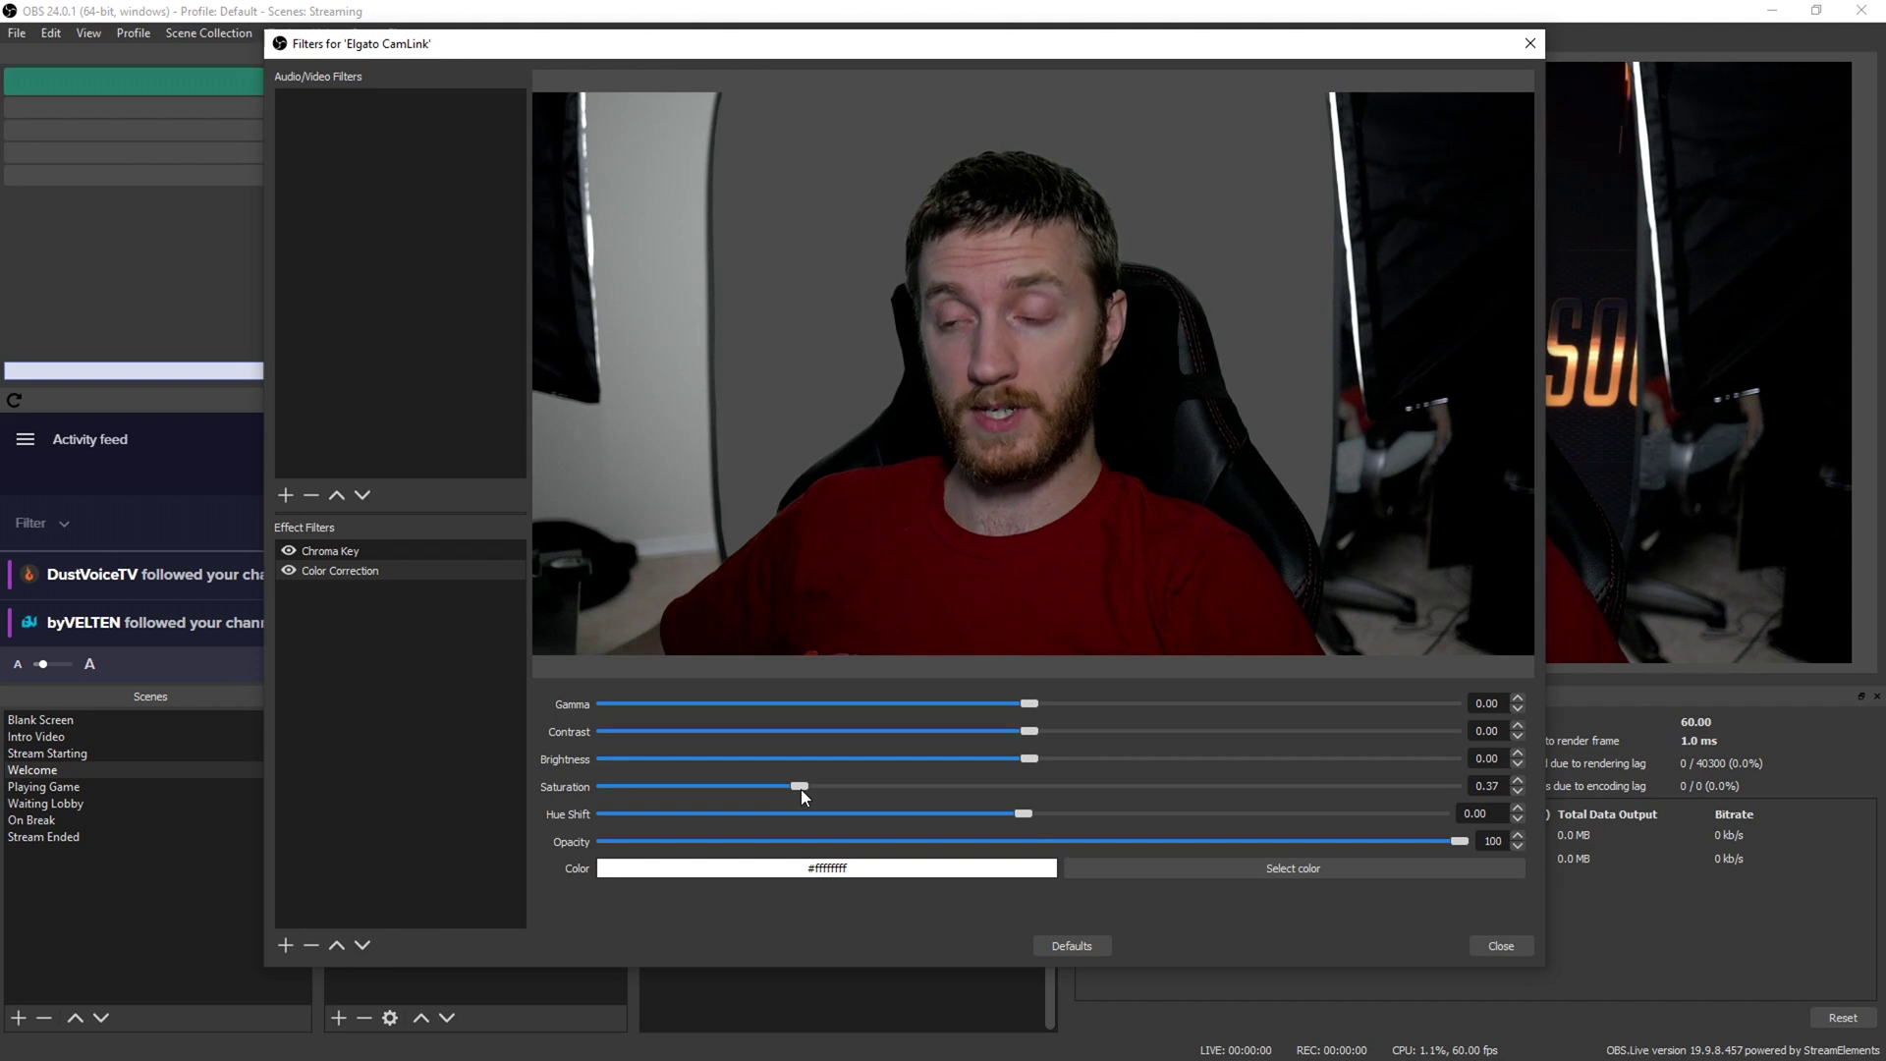
drag(800, 788, 798, 788)
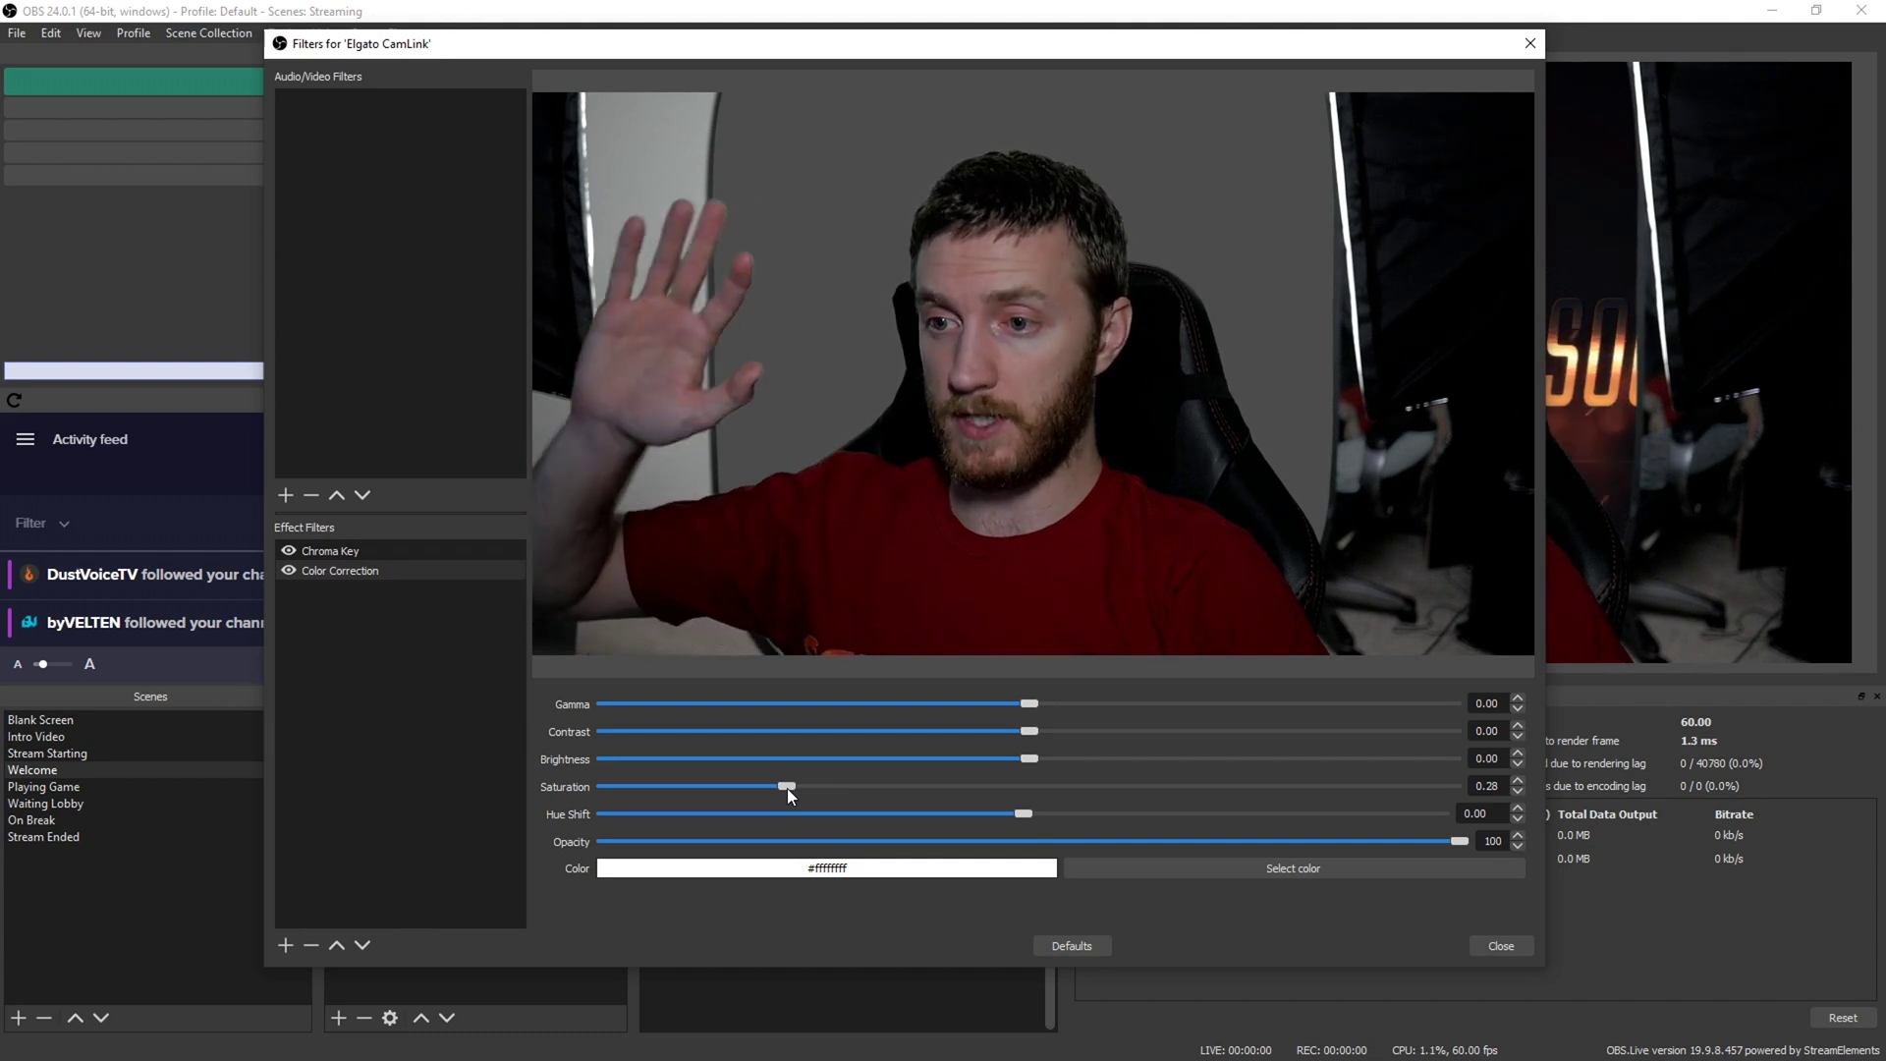
click(317, 573)
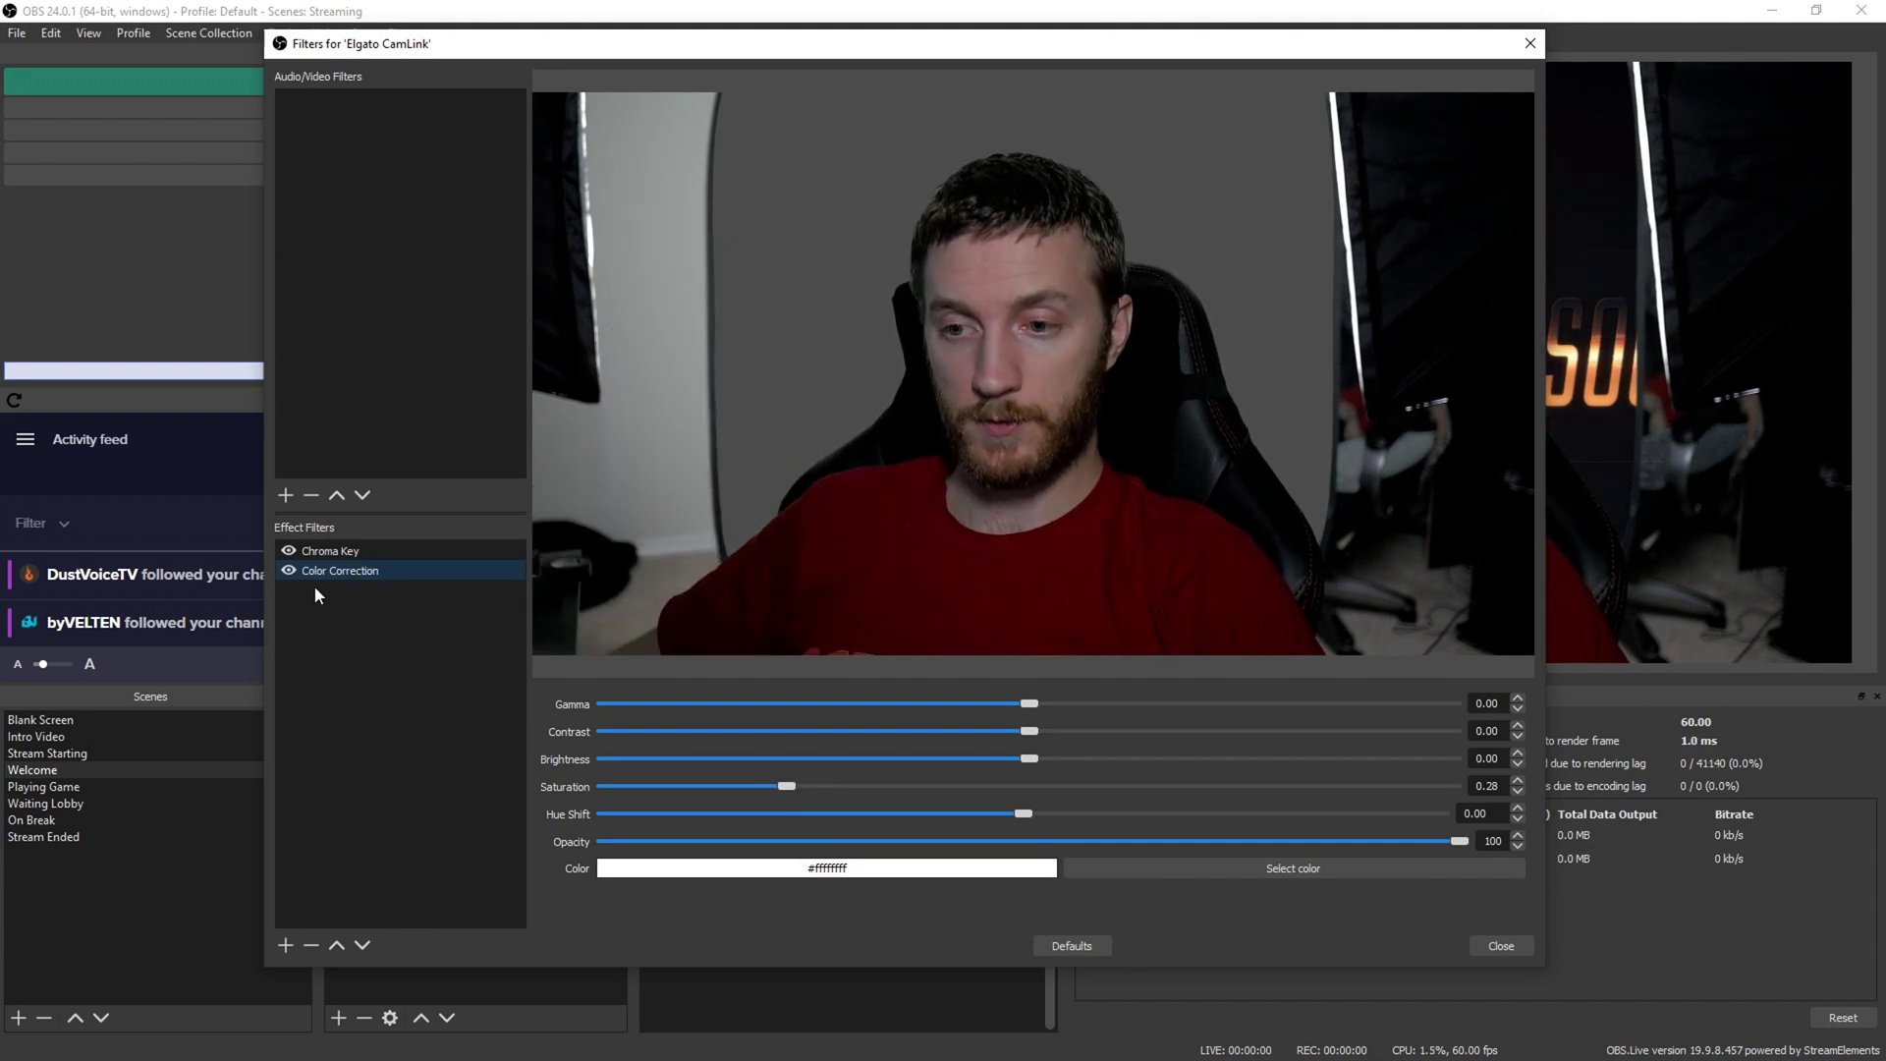
Add a Crop/Pad filter to the Elgato CamLink webcam
click(285, 946)
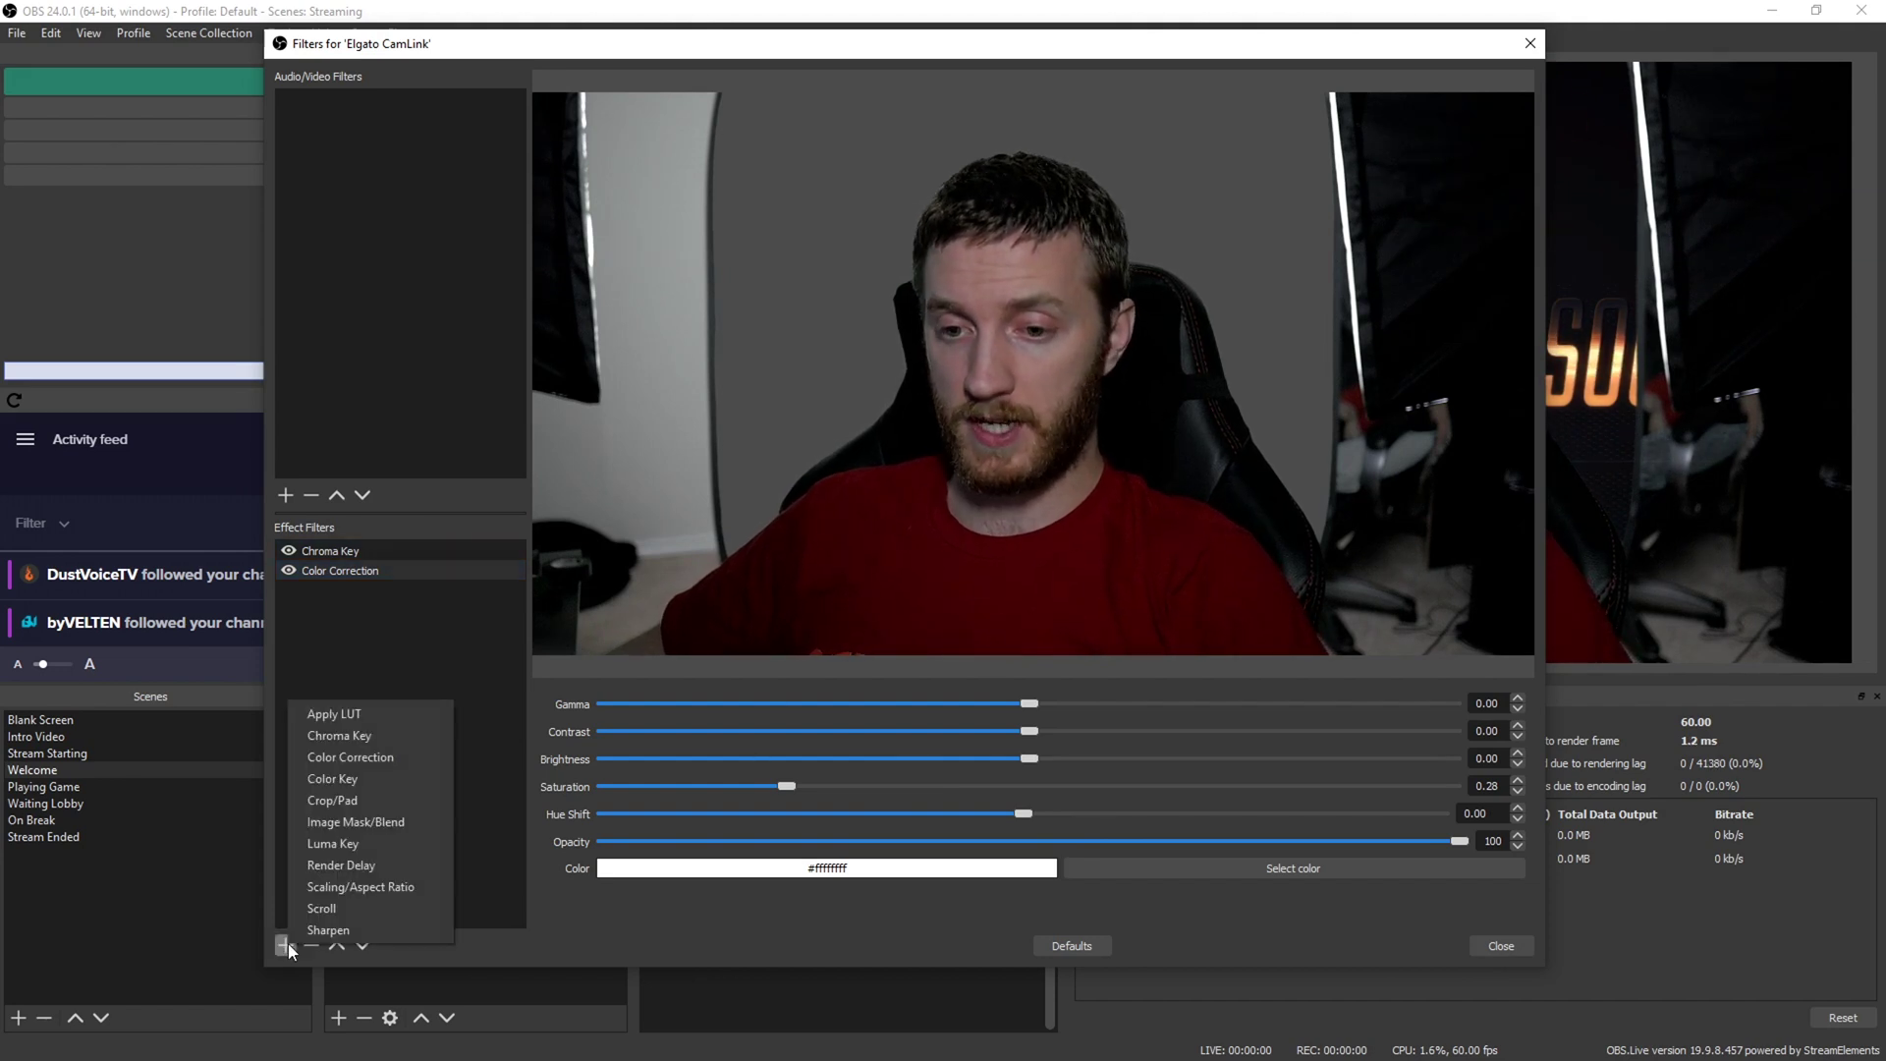
click(361, 801)
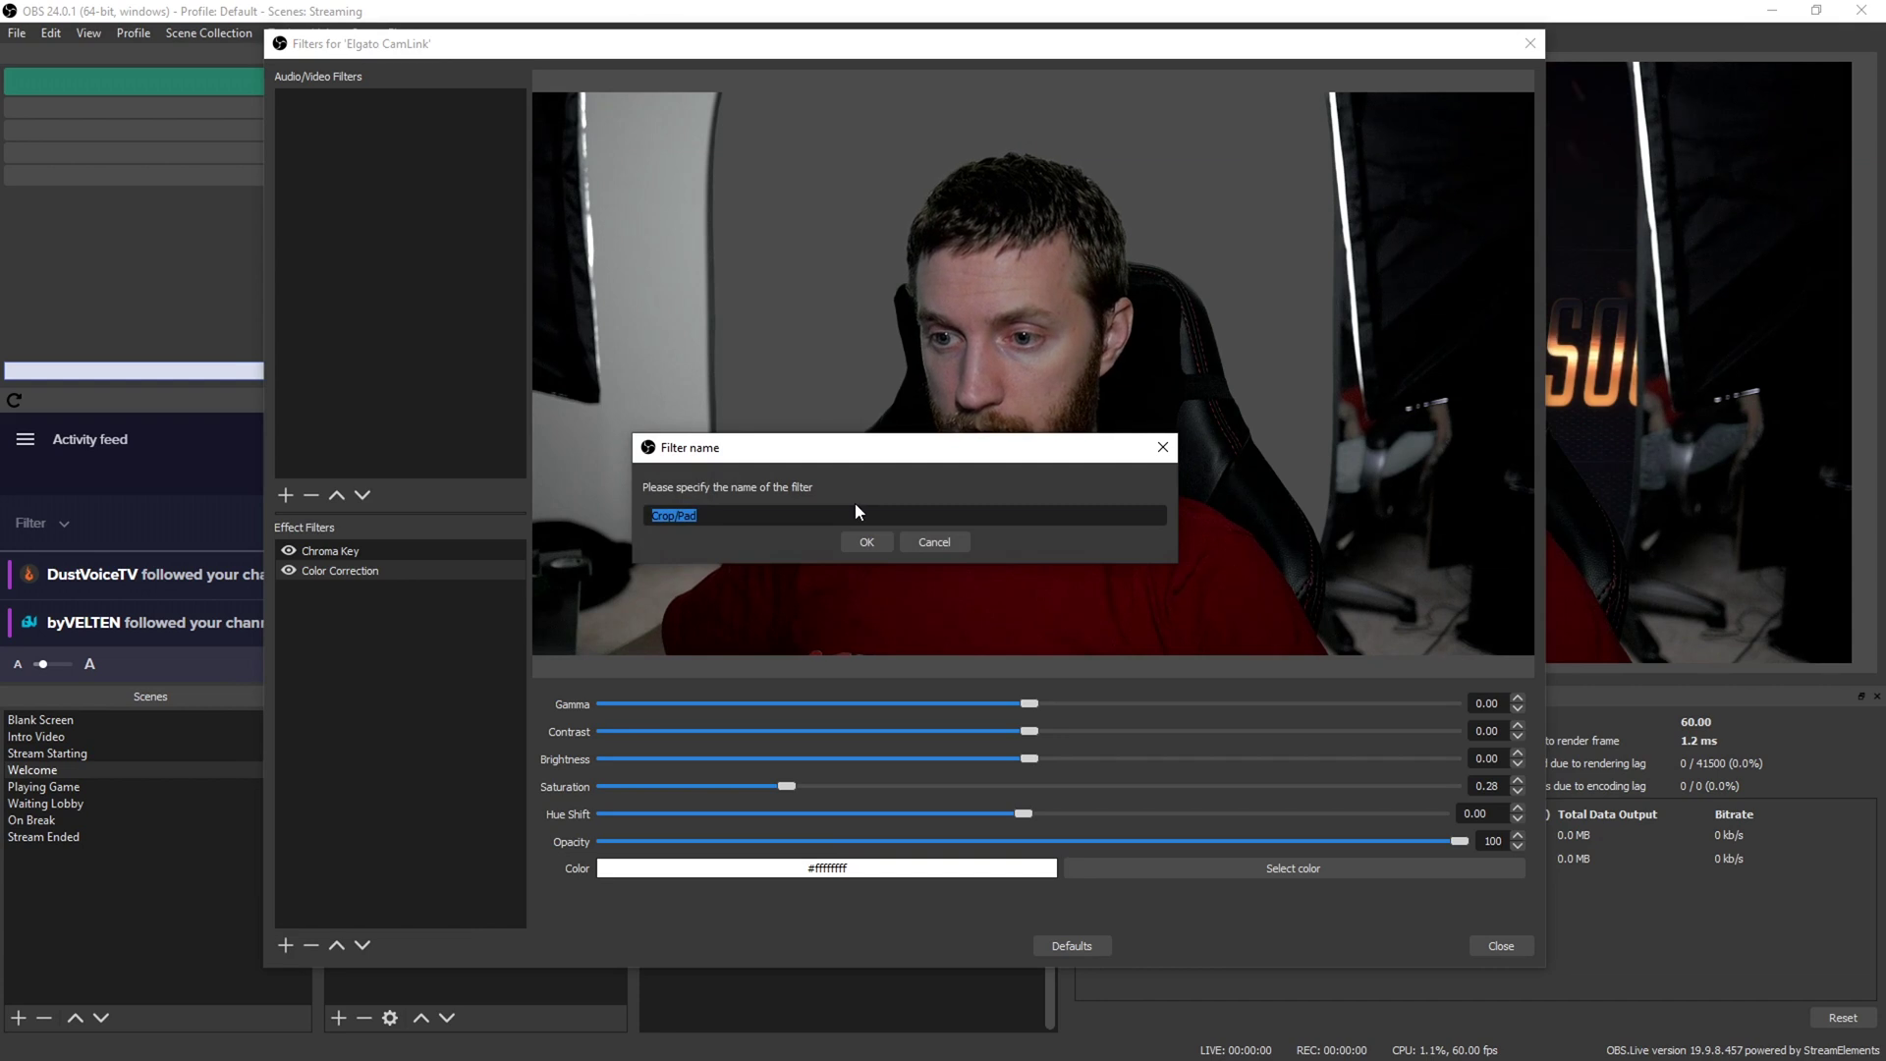
click(866, 541)
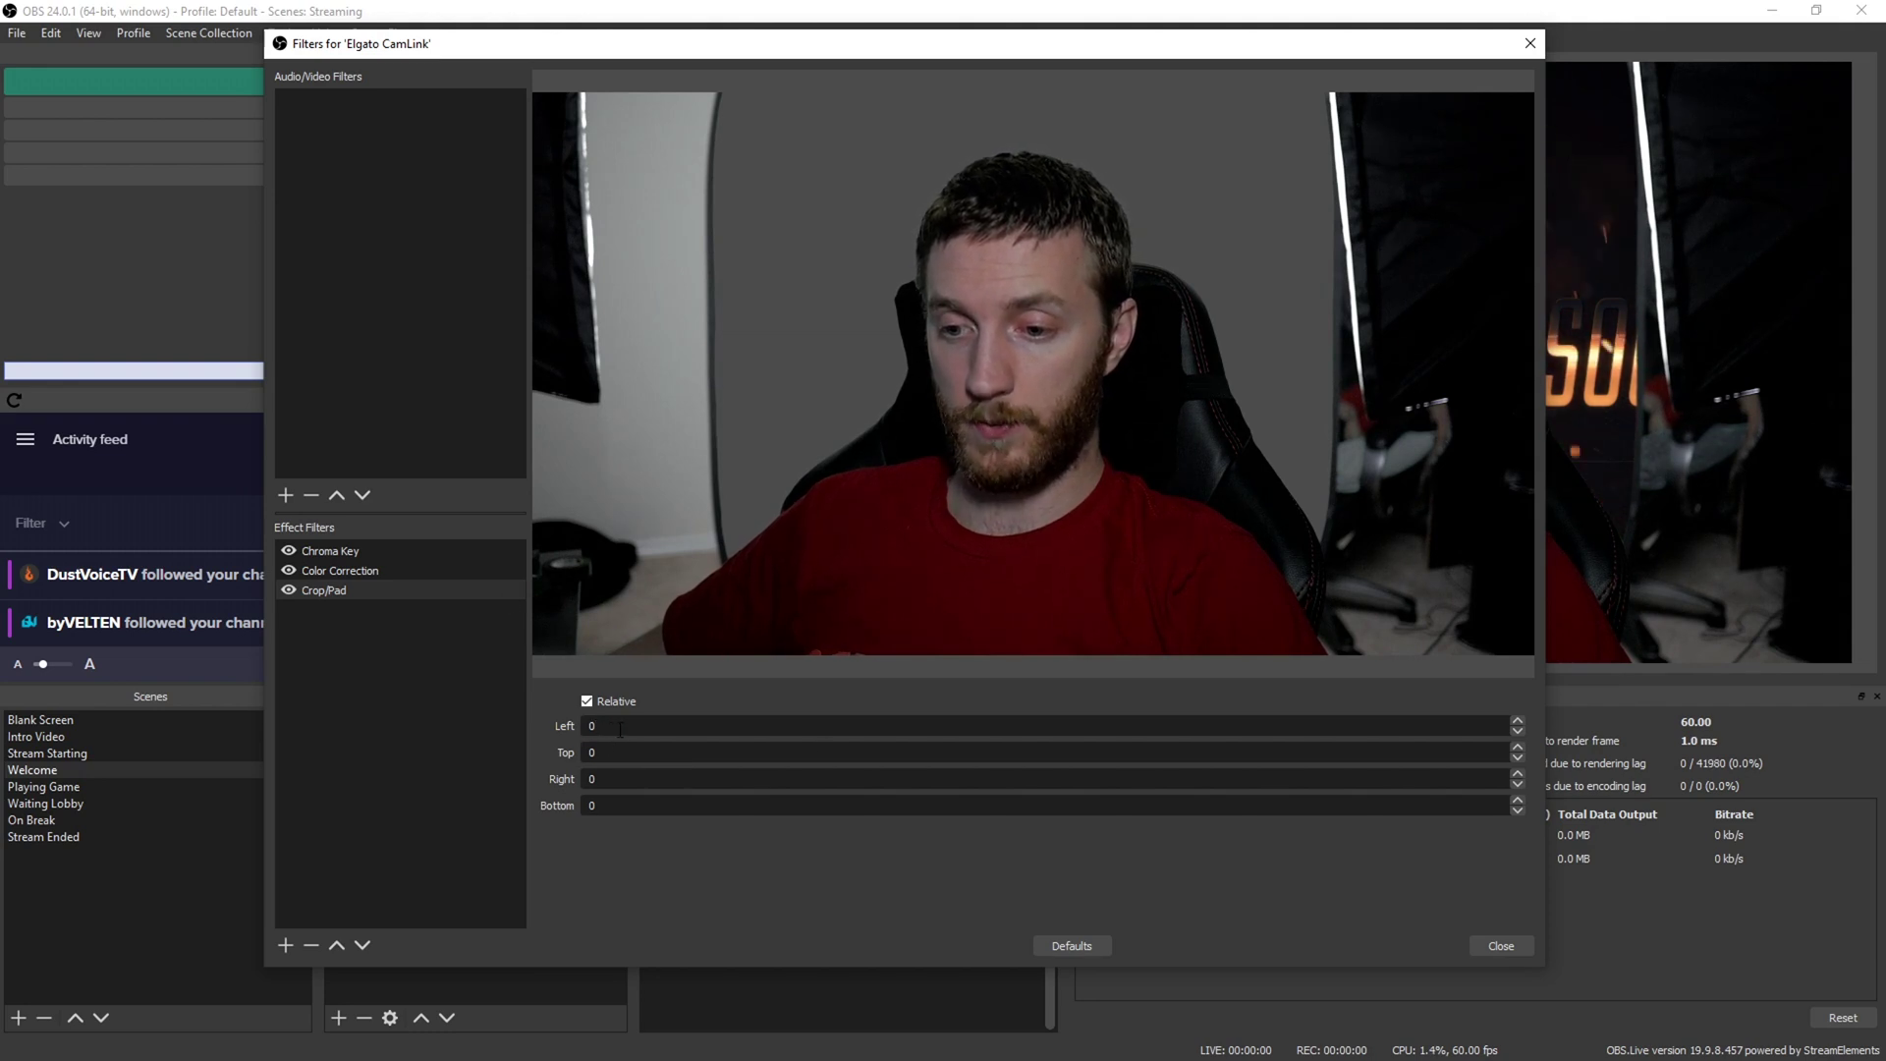
Set the Crop/Pad Left to 370 and Right to 410, then close the Filters window
double_click(621, 728)
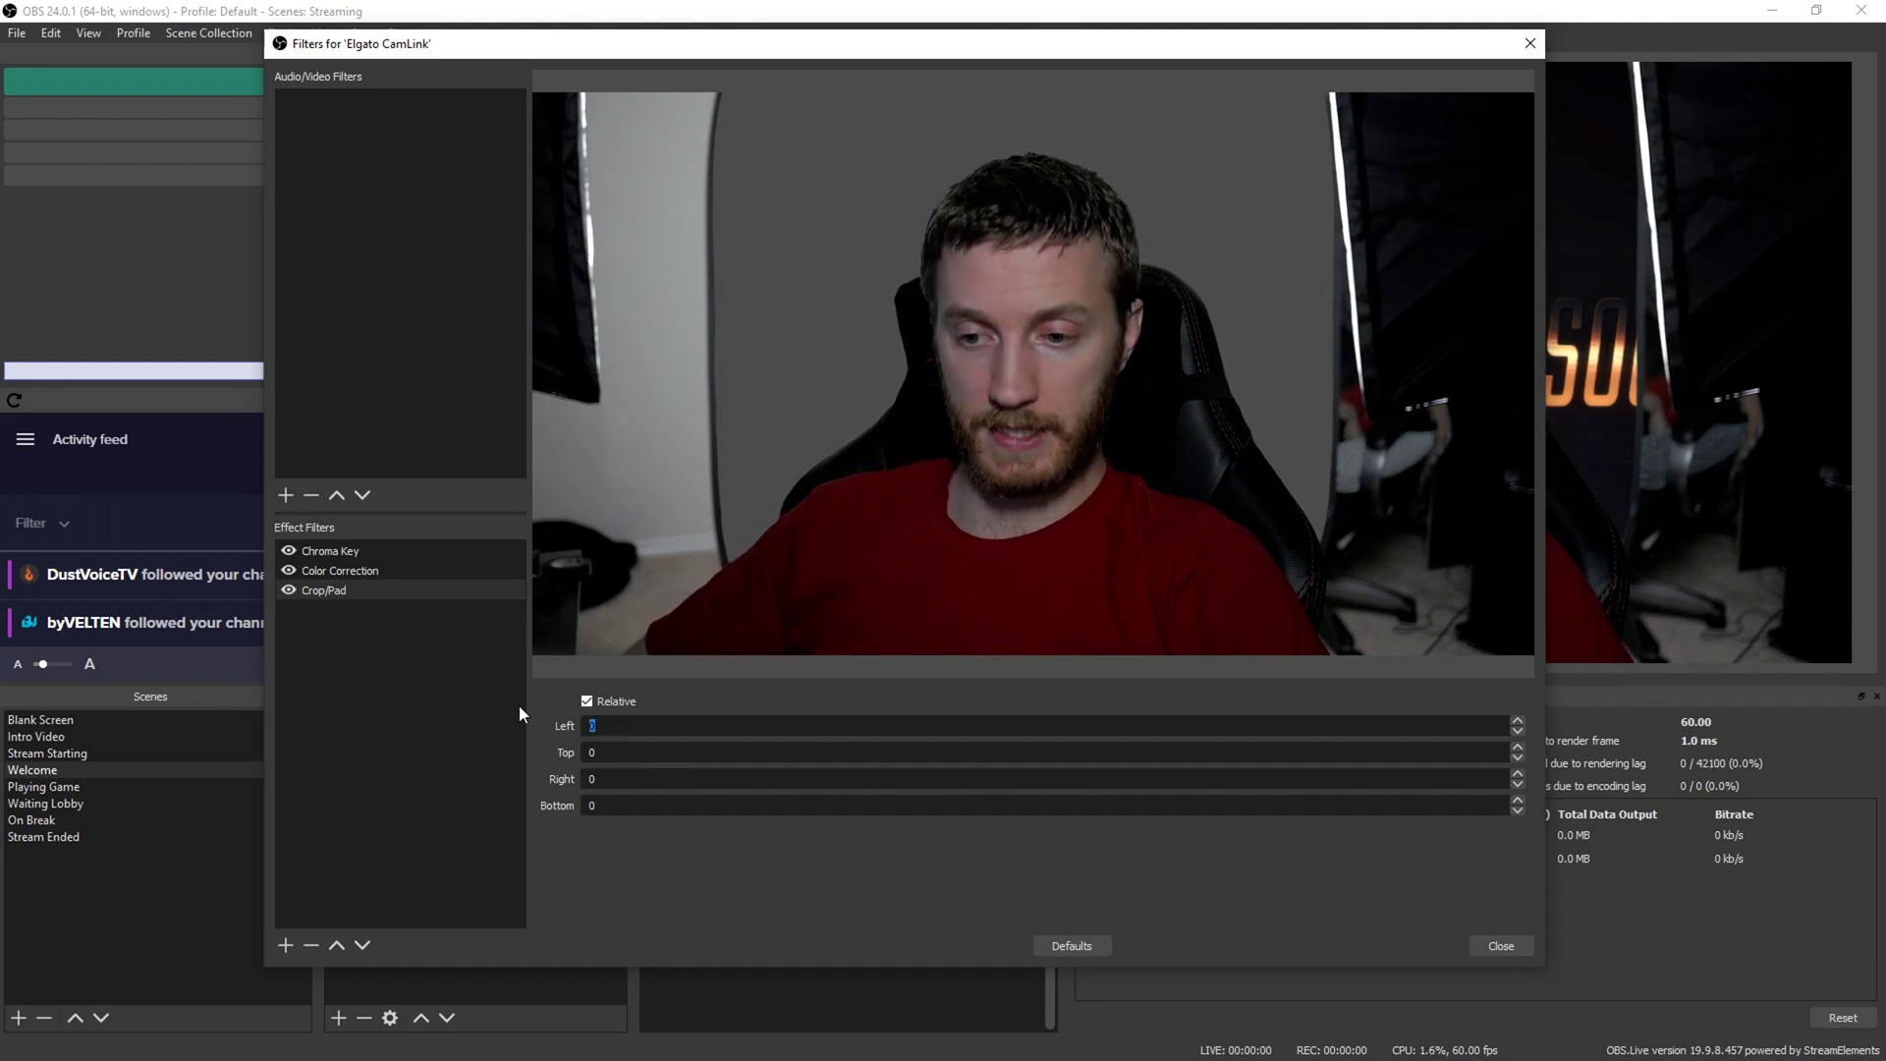
text(300)
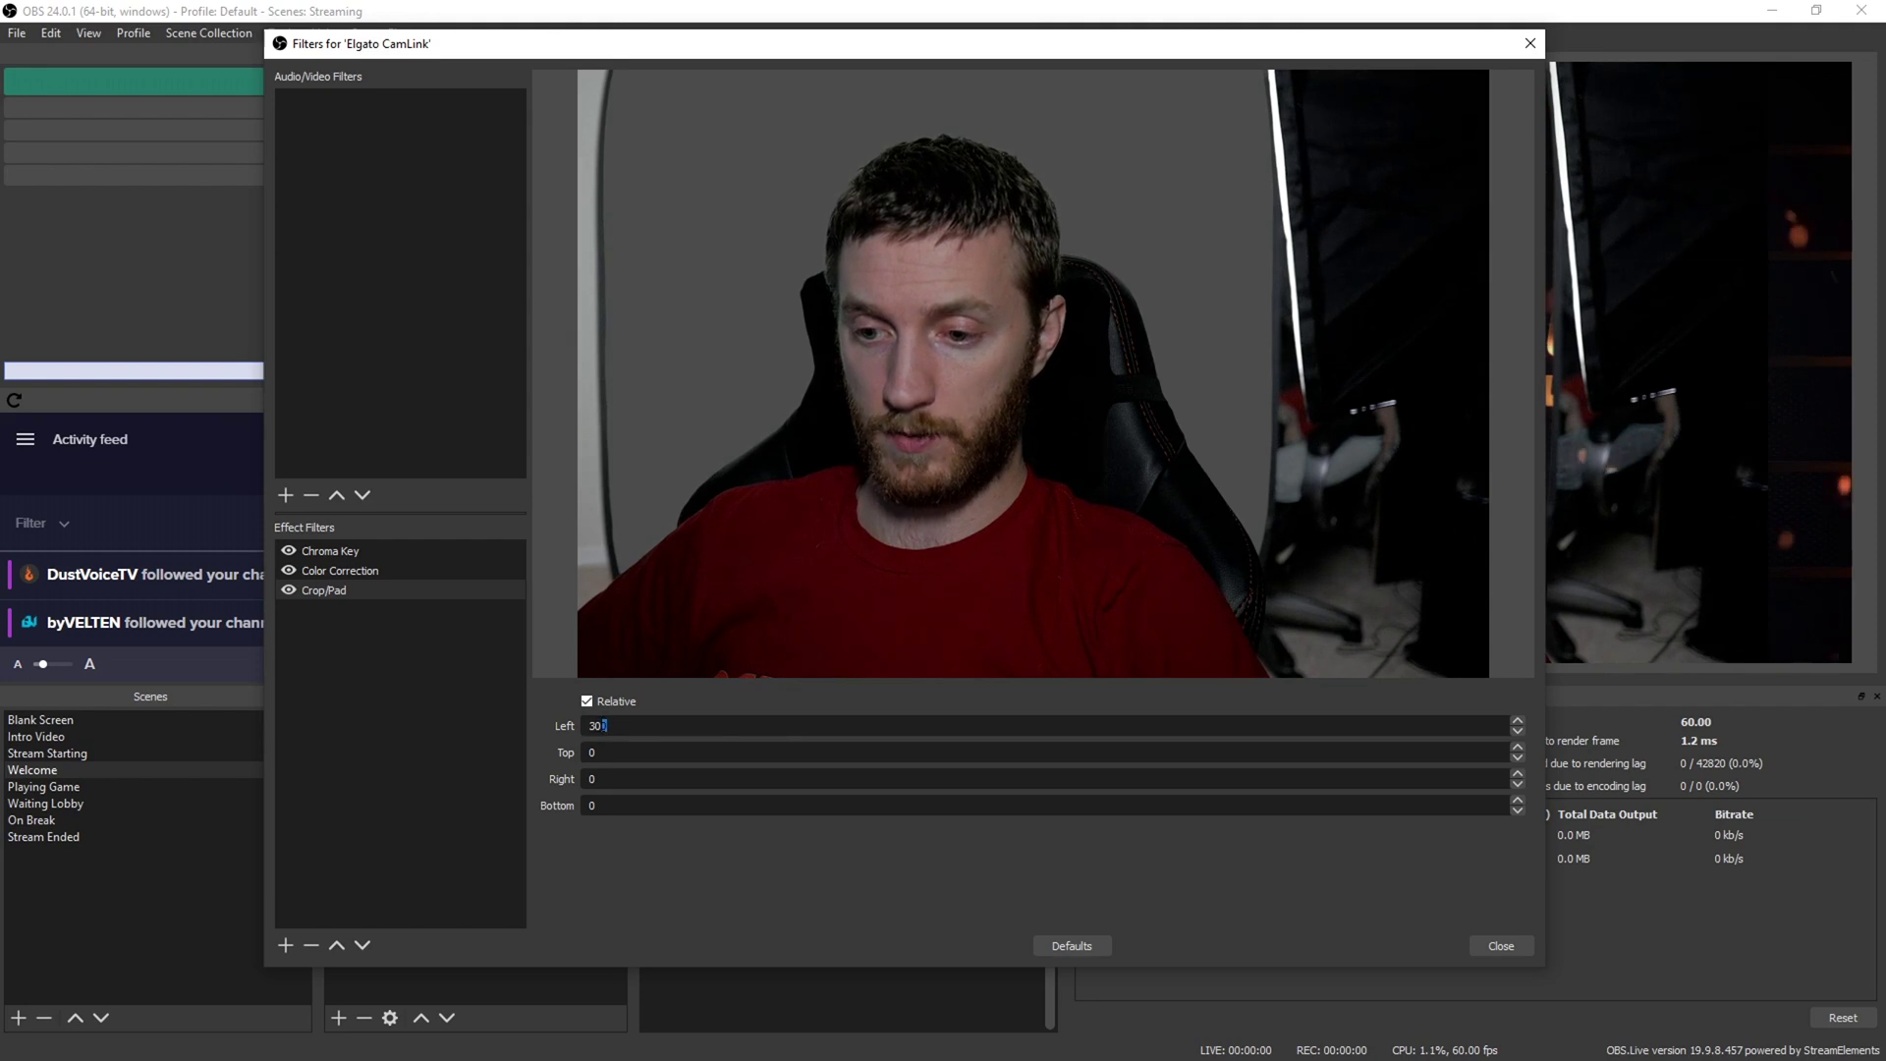
text(20)
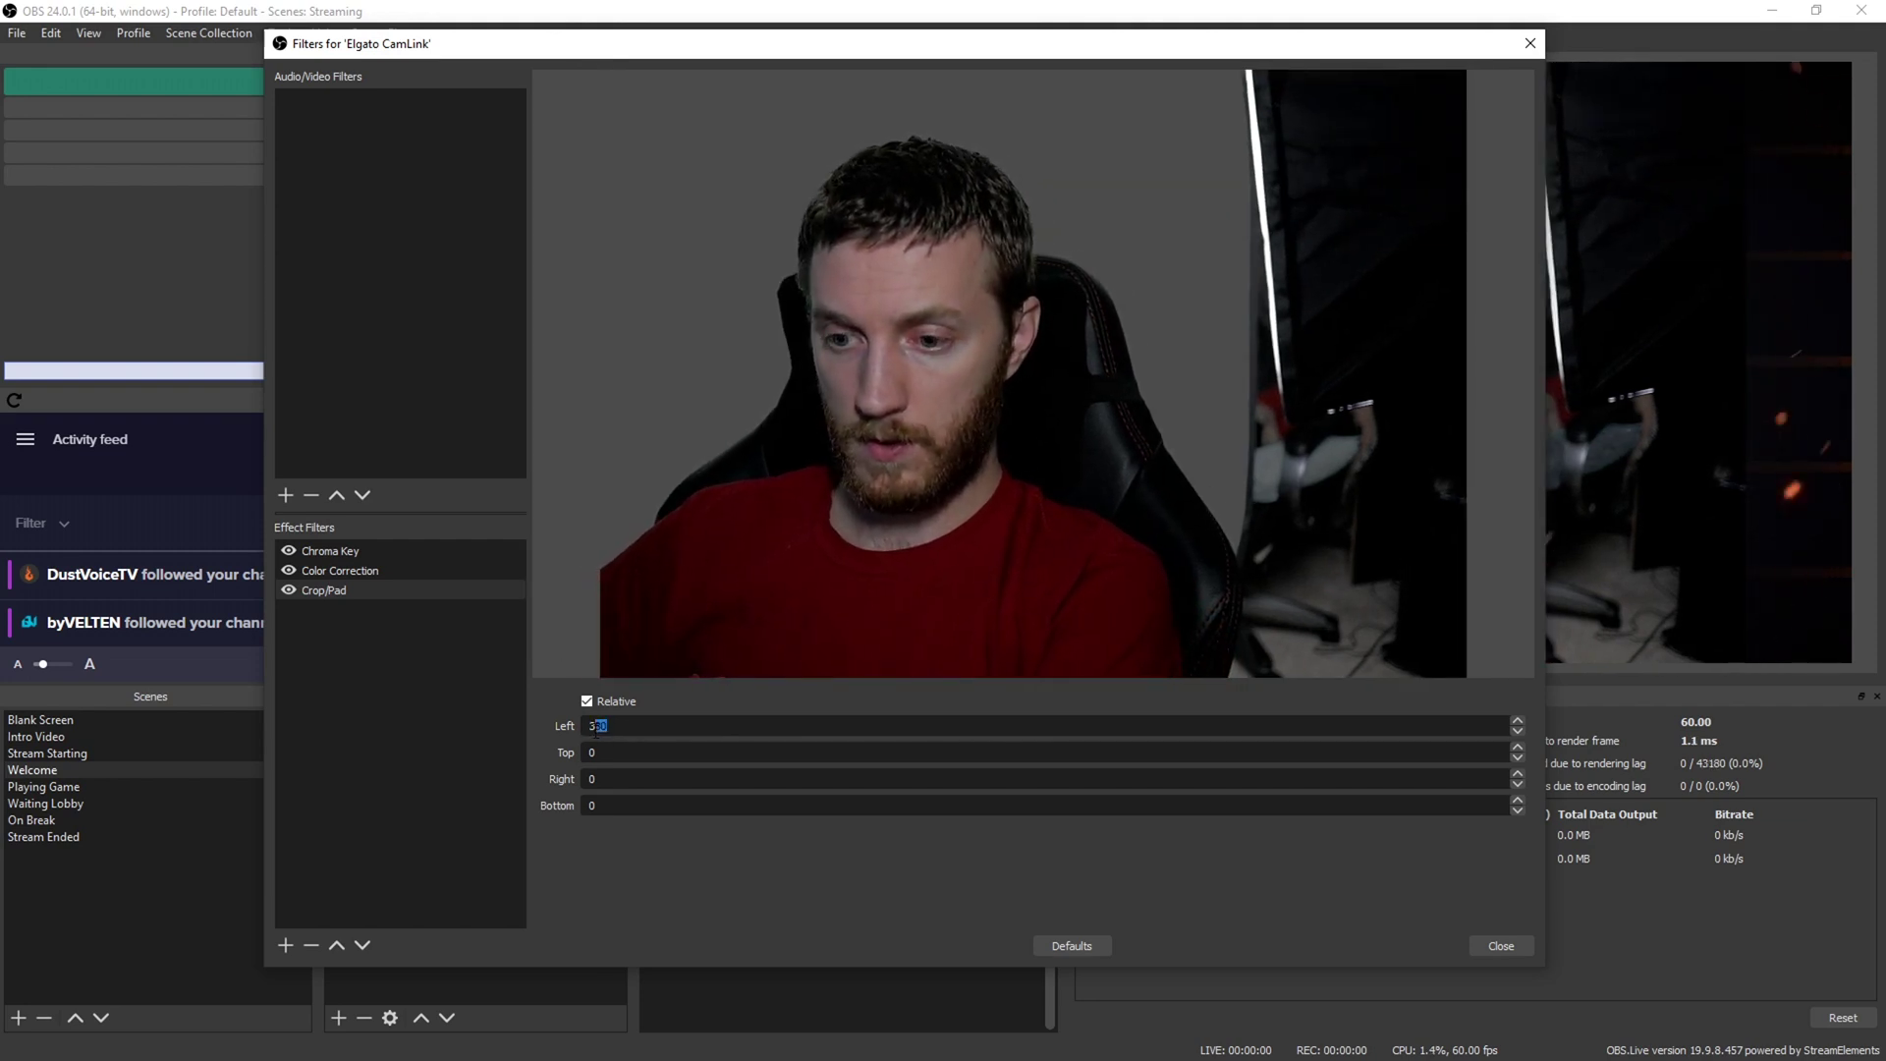
text(60)
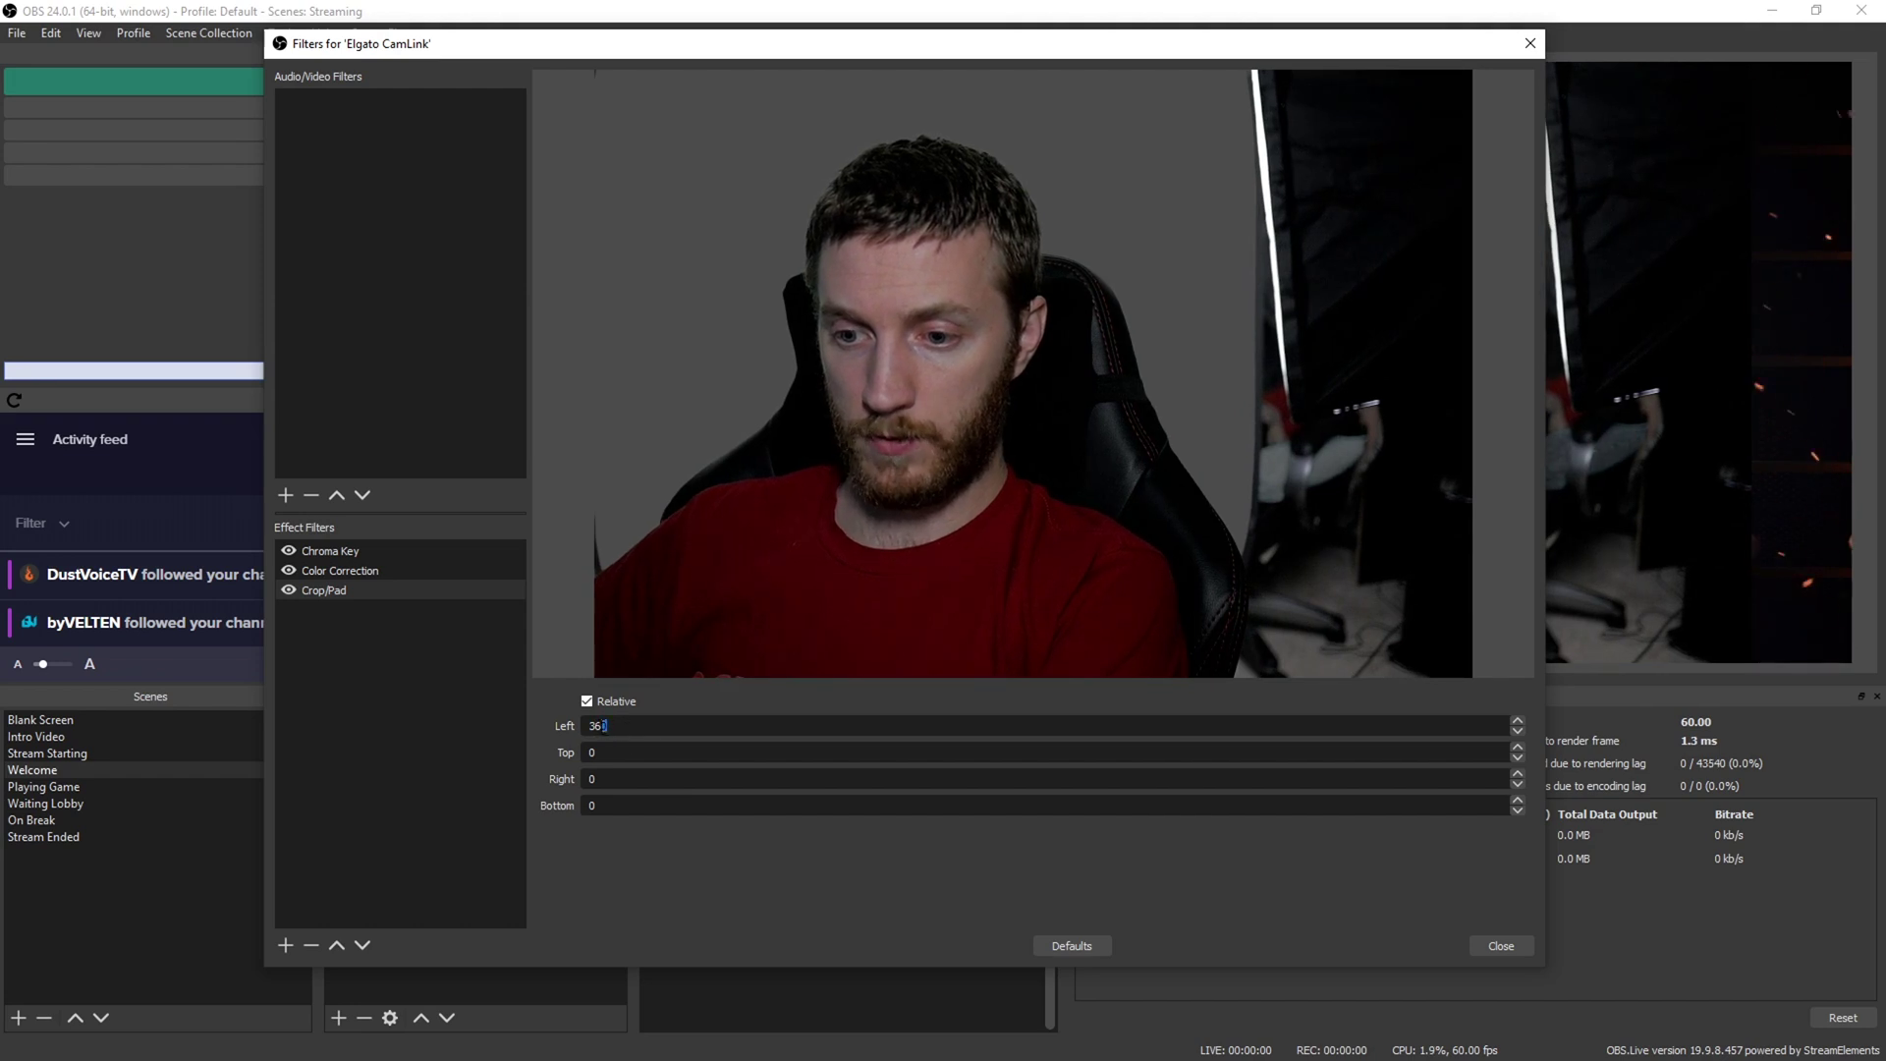
text(70)
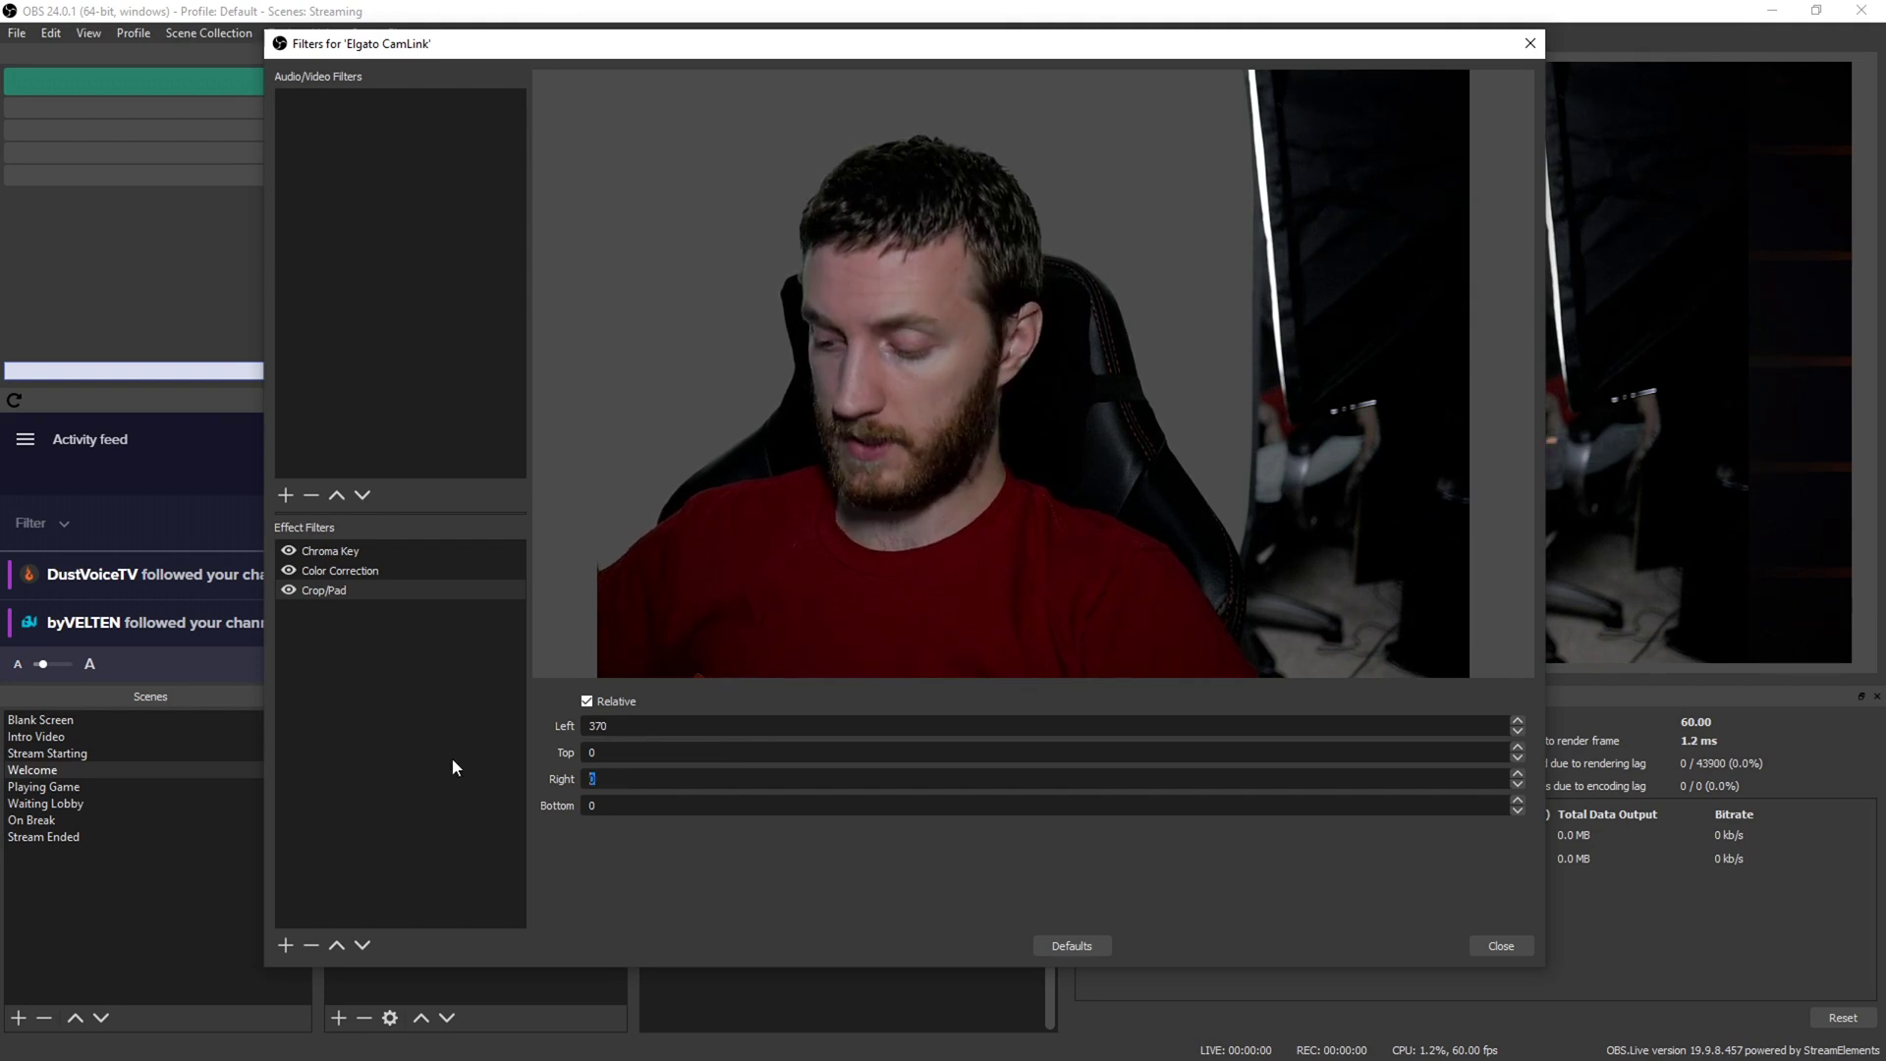
text(370)
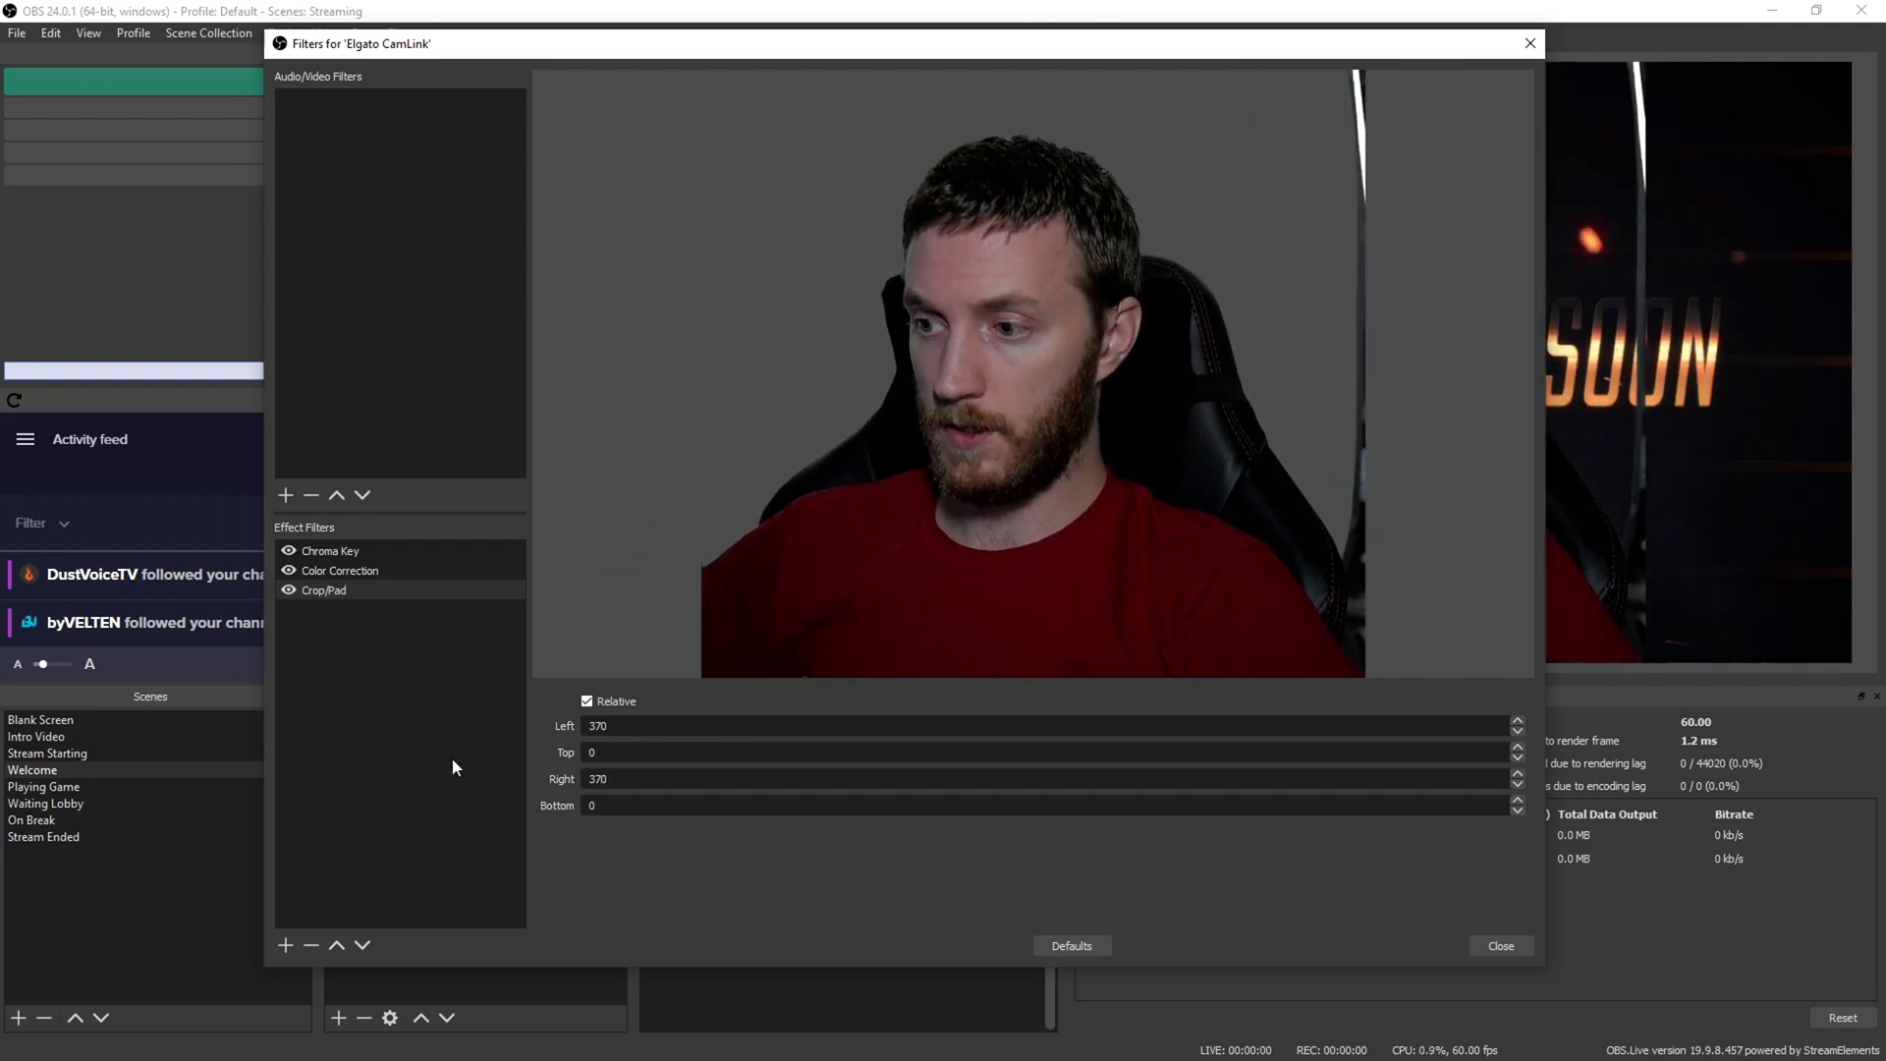
double_click(603, 778)
text(410)
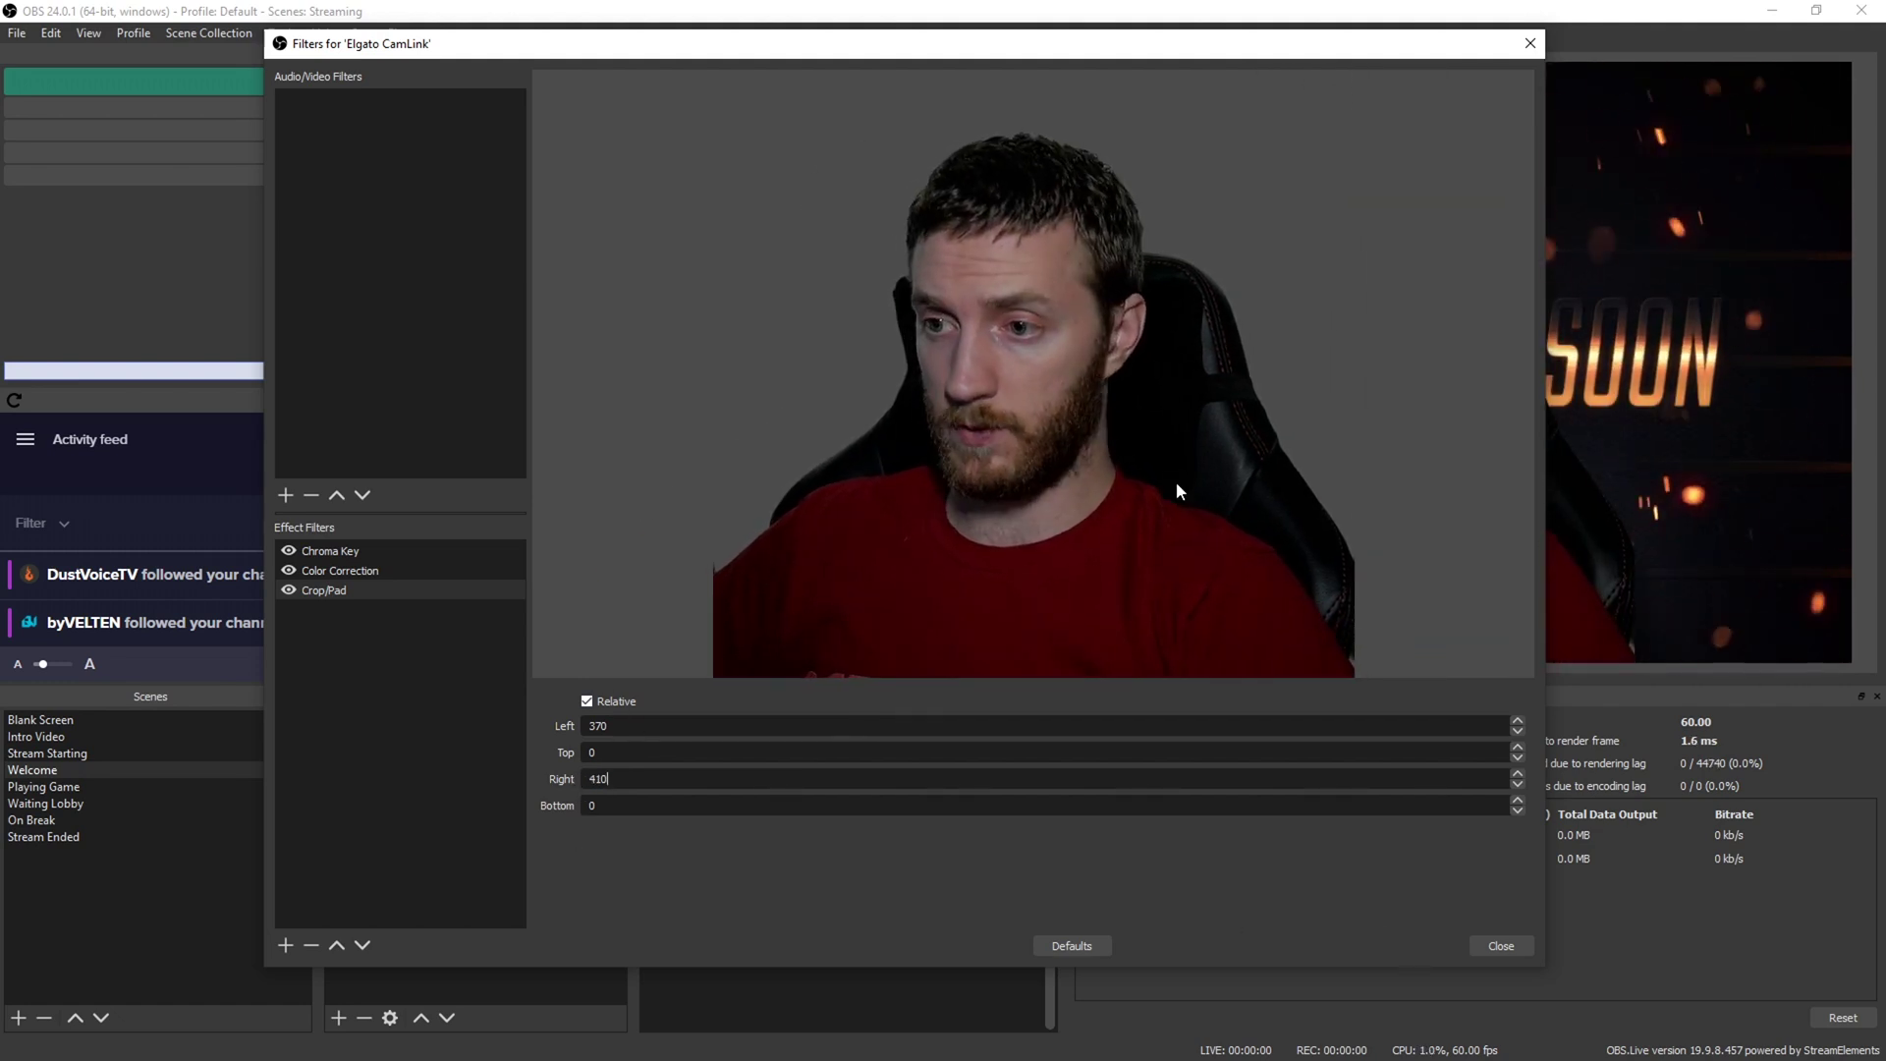
click(1479, 938)
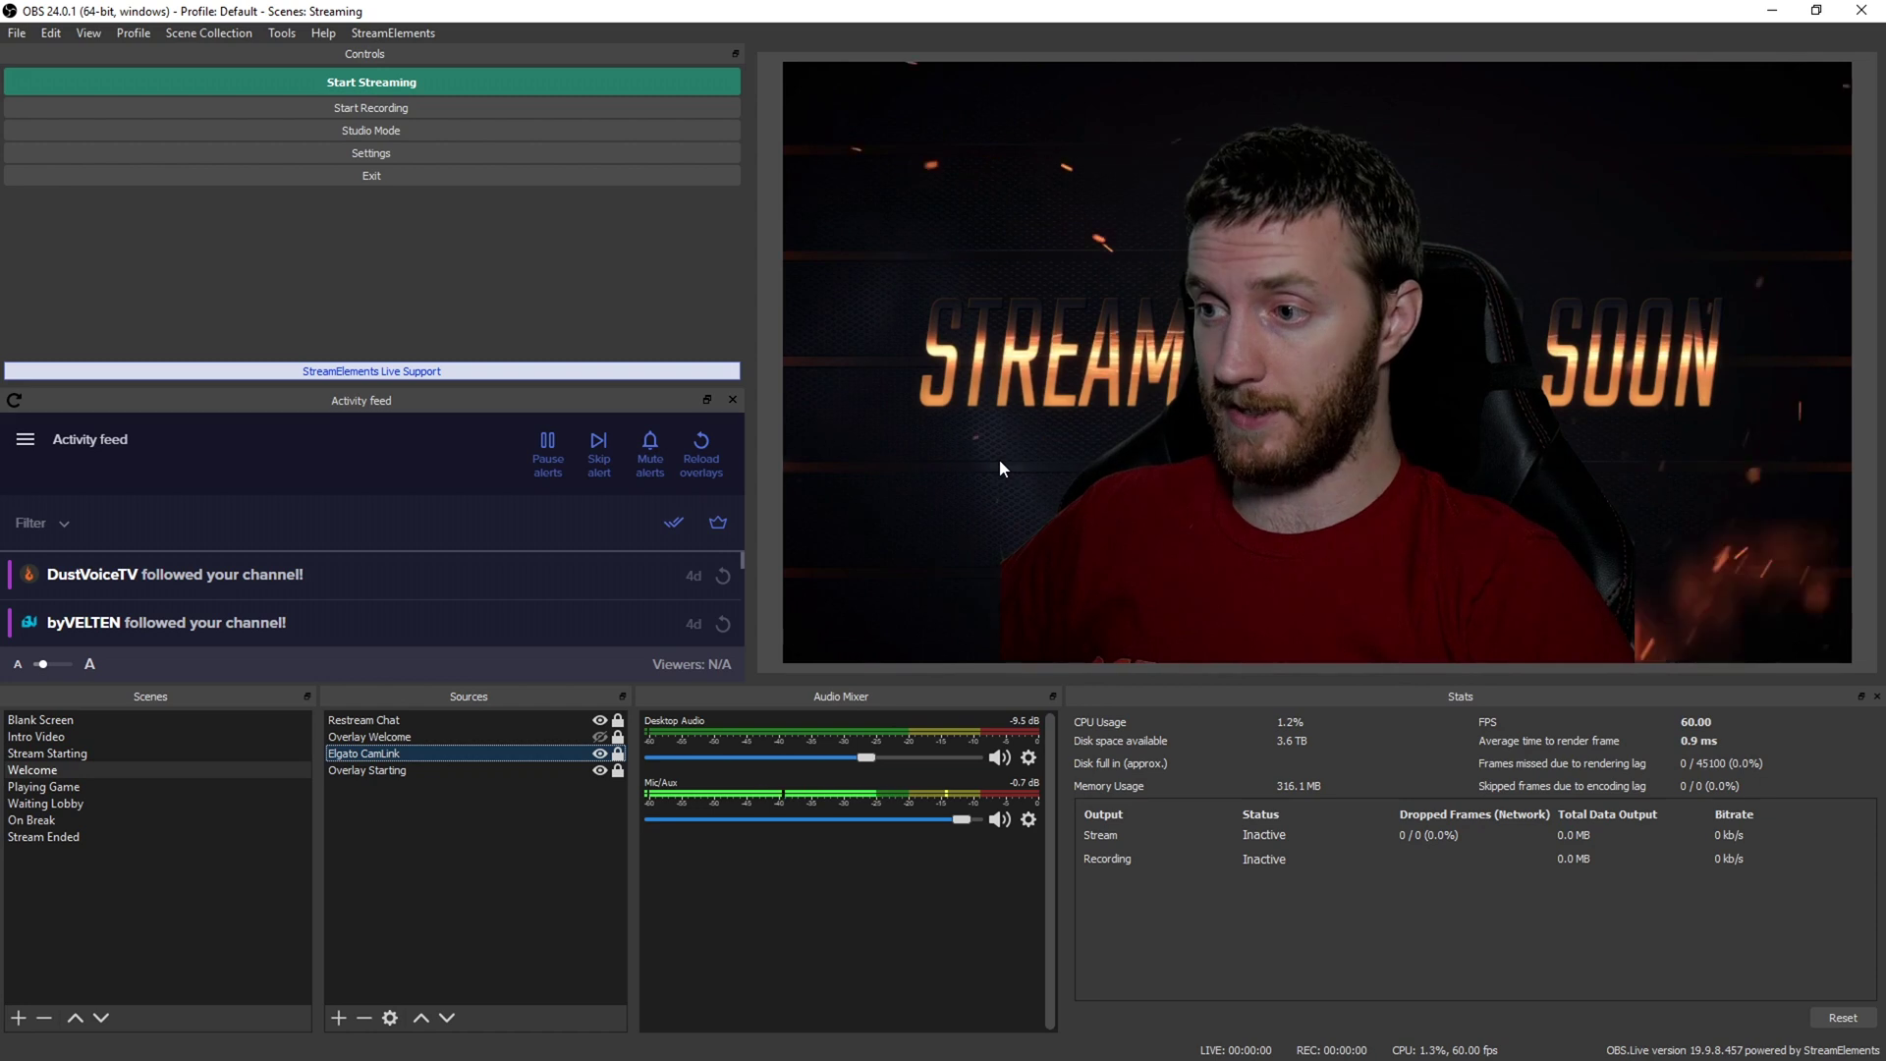
Select the Welcome scene and shift focus to the Elgato CamLink webcam source in the preview
click(39, 769)
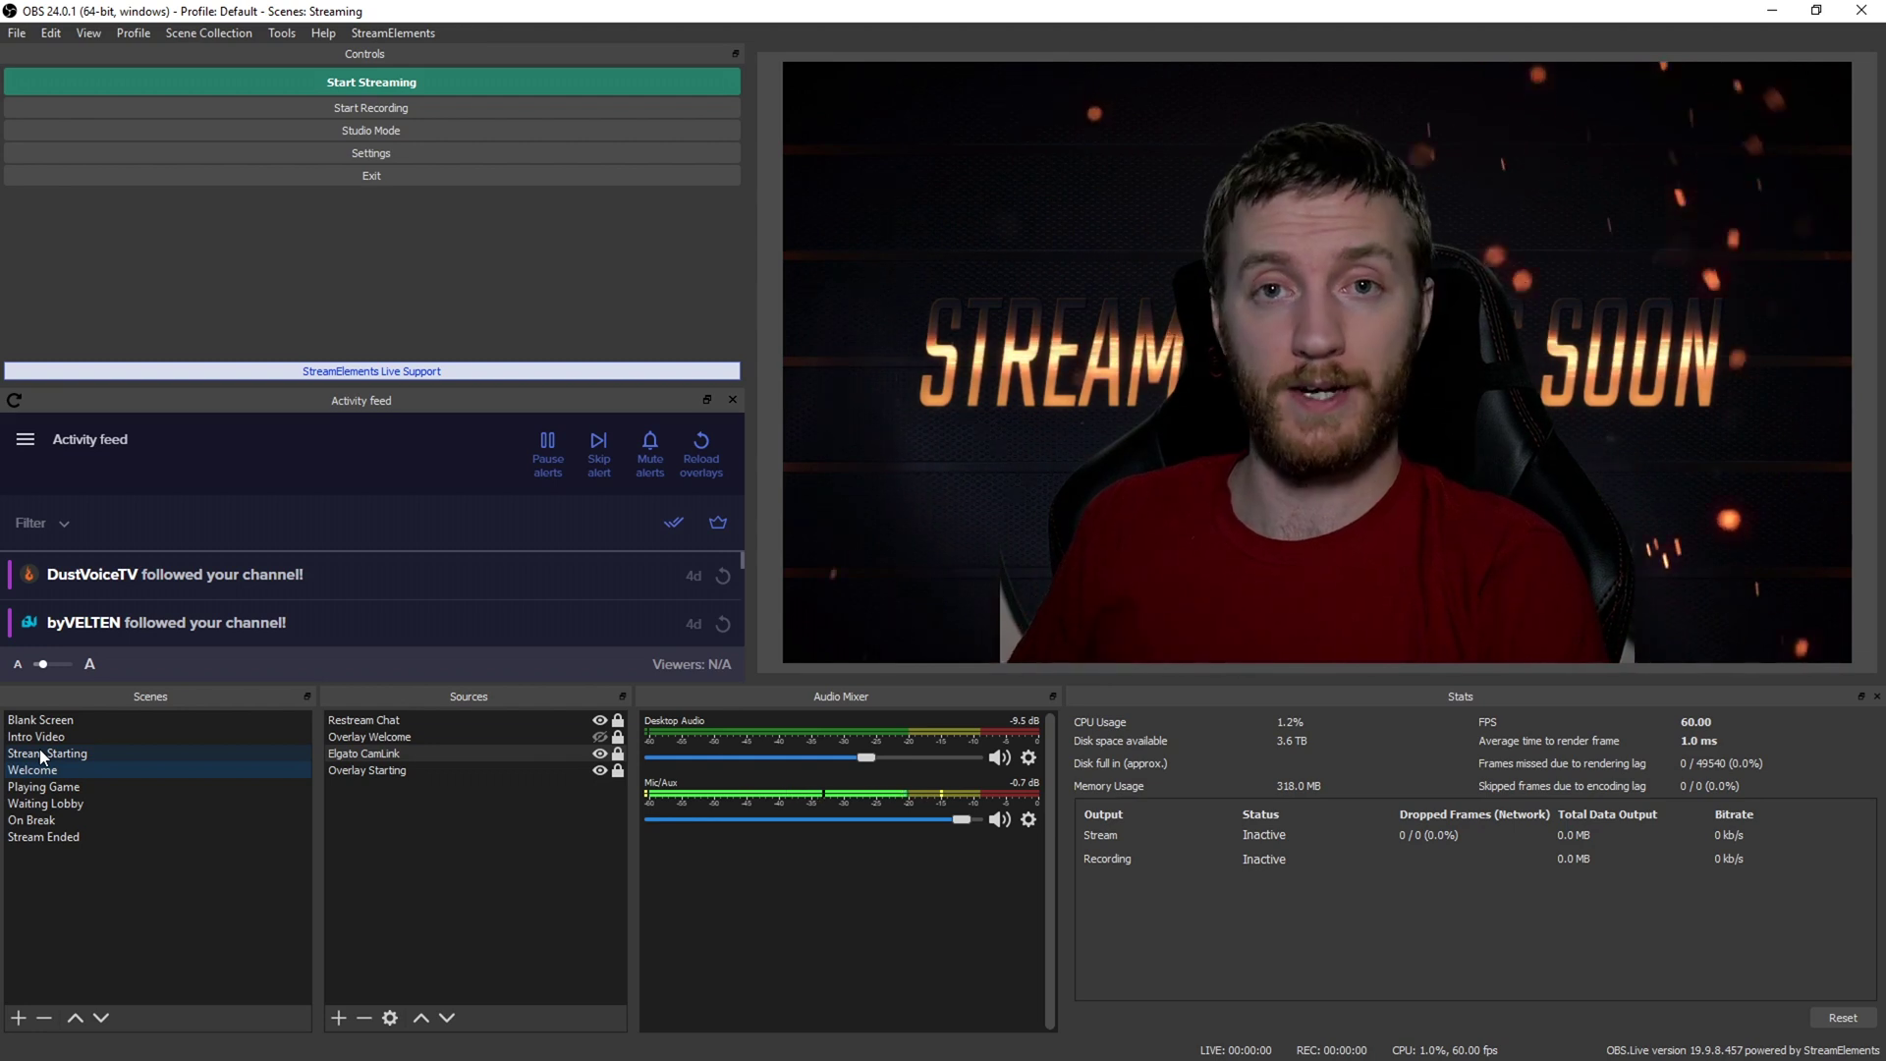
key(Tab)
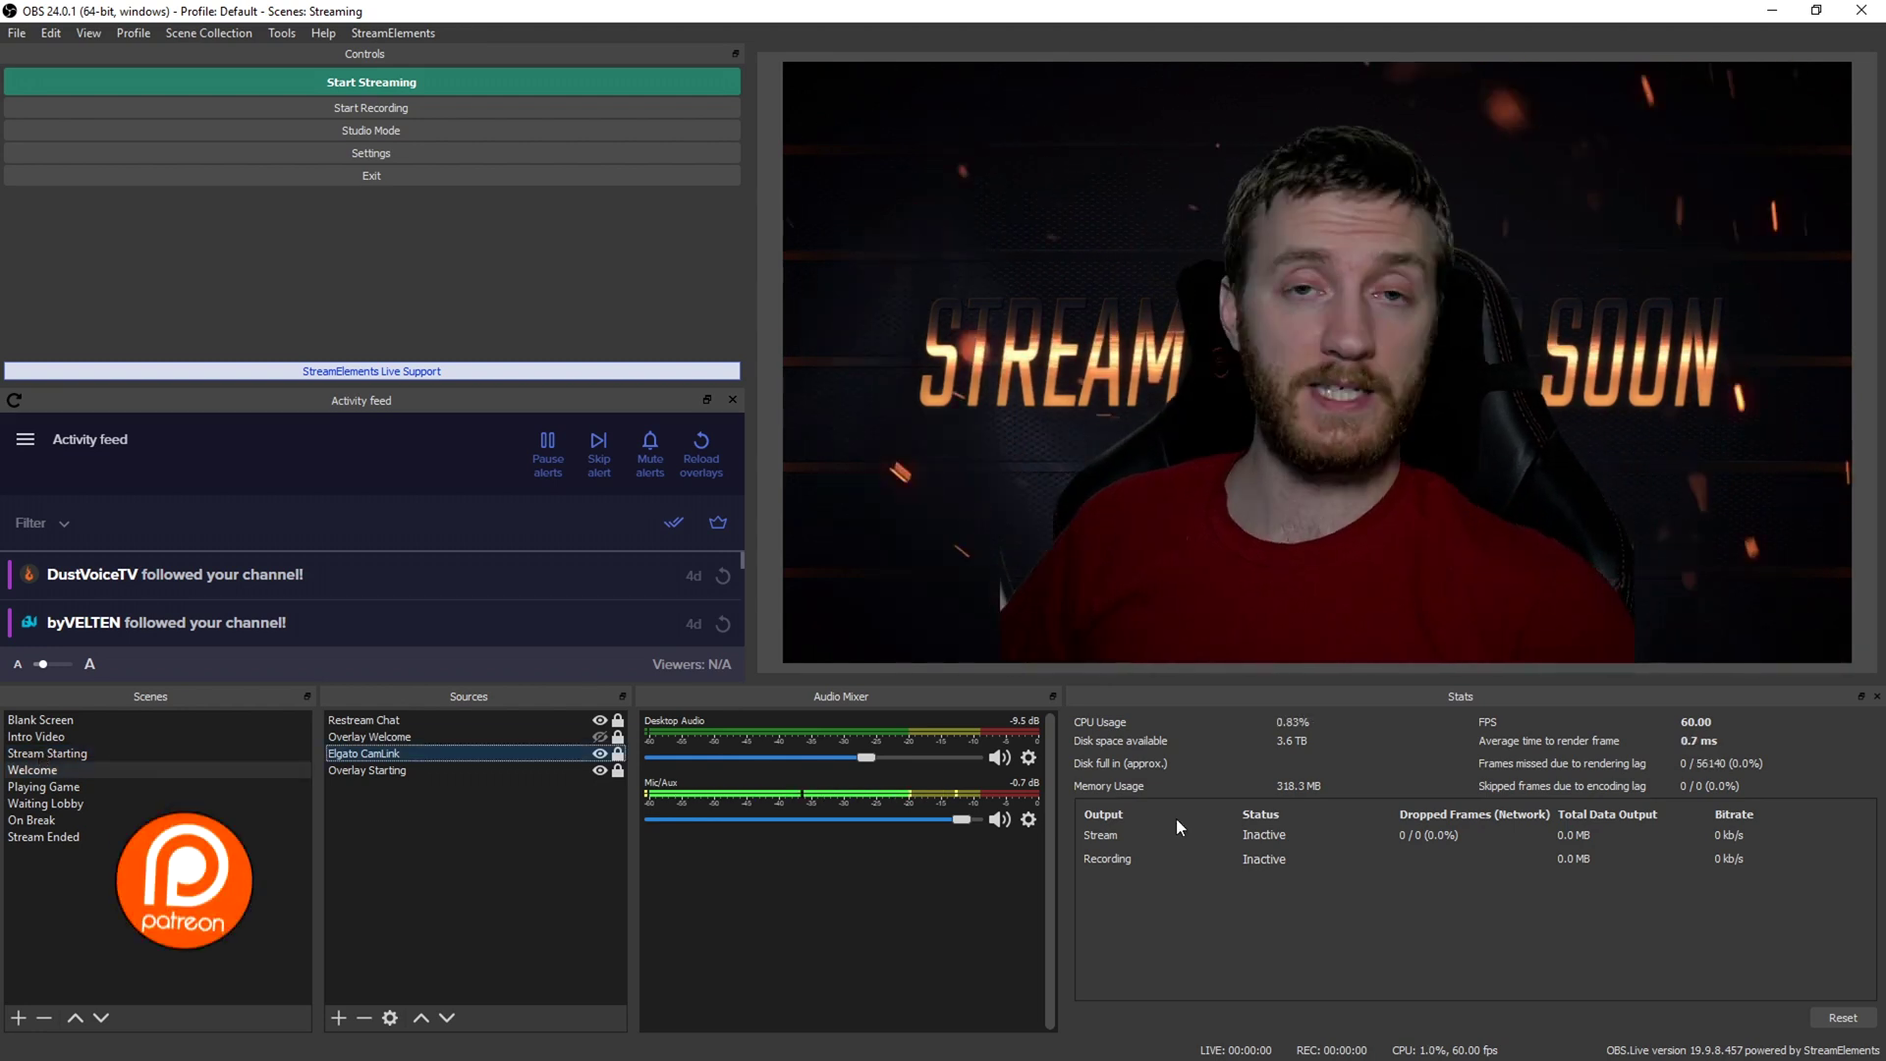